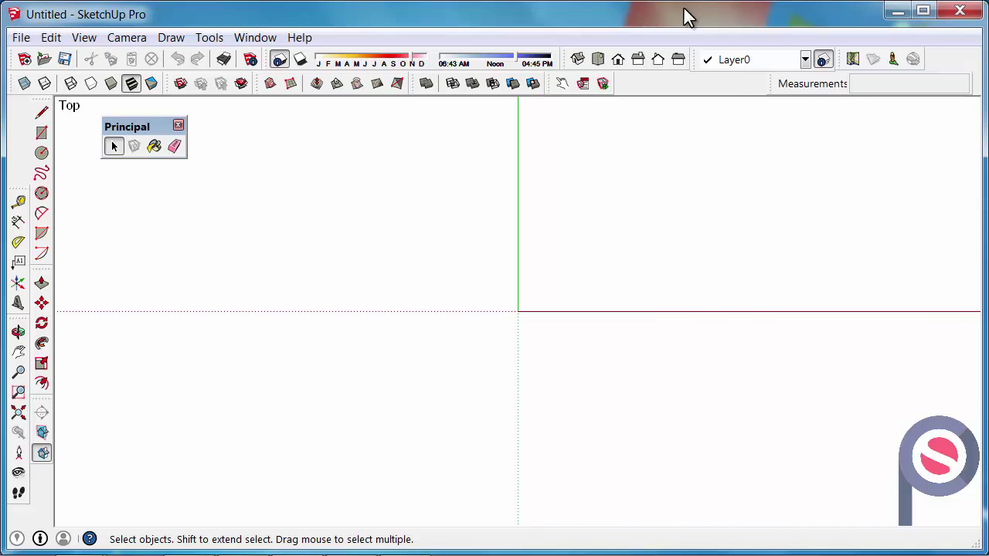
Review the list of available toolbars, including which ones are enabled, and close the list without changes.
left_click(85, 39)
left_click(101, 61)
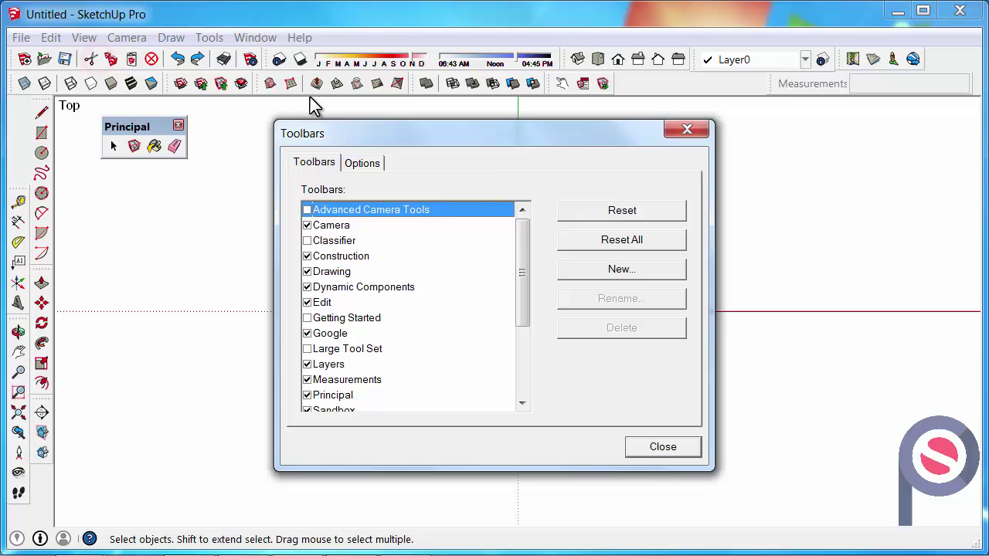
left_click_drag(527, 231, 506, 364)
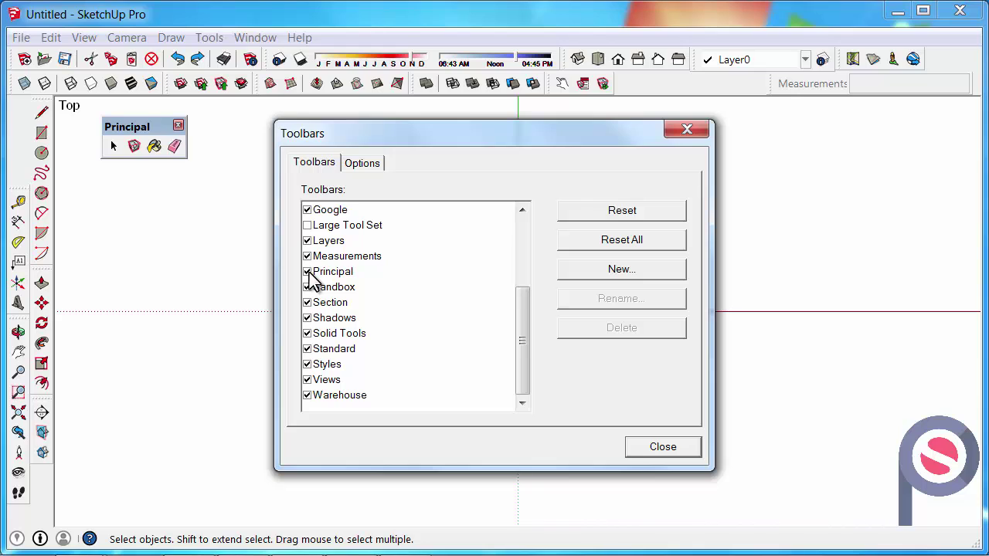
left_click(662, 447)
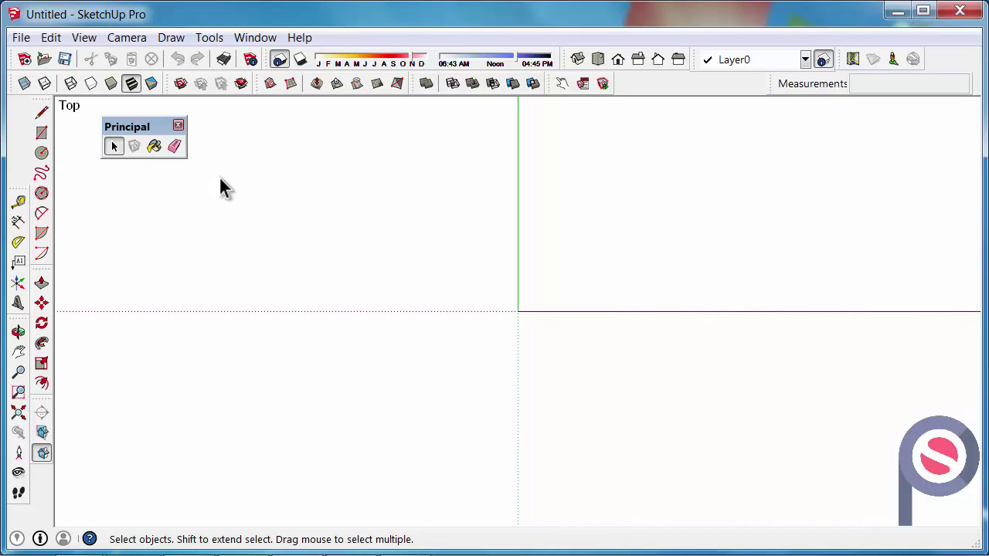
Draw four rectangles around the origin, one per quadrant, about 3106 × 2595, 3394 × 2896, 3368 × 2424 and 3722 × 2831 mm.
left_click(42, 133)
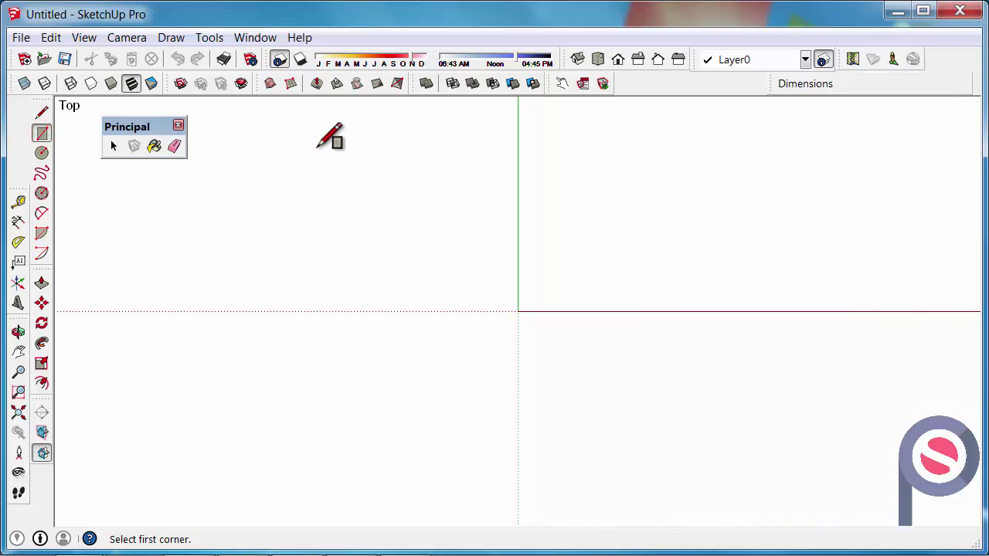
left_click(271, 117)
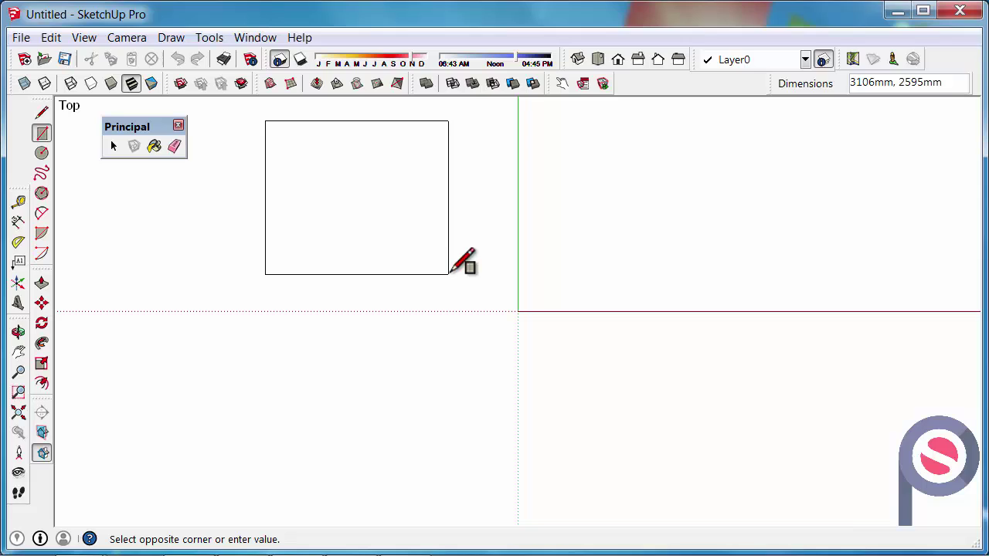
left_click(449, 274)
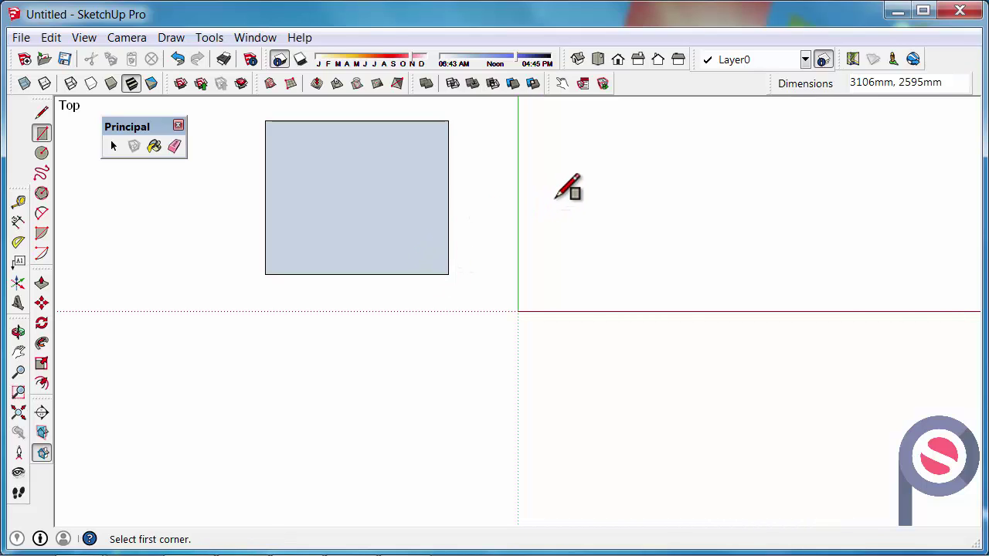
left_click(670, 123)
left_click(870, 294)
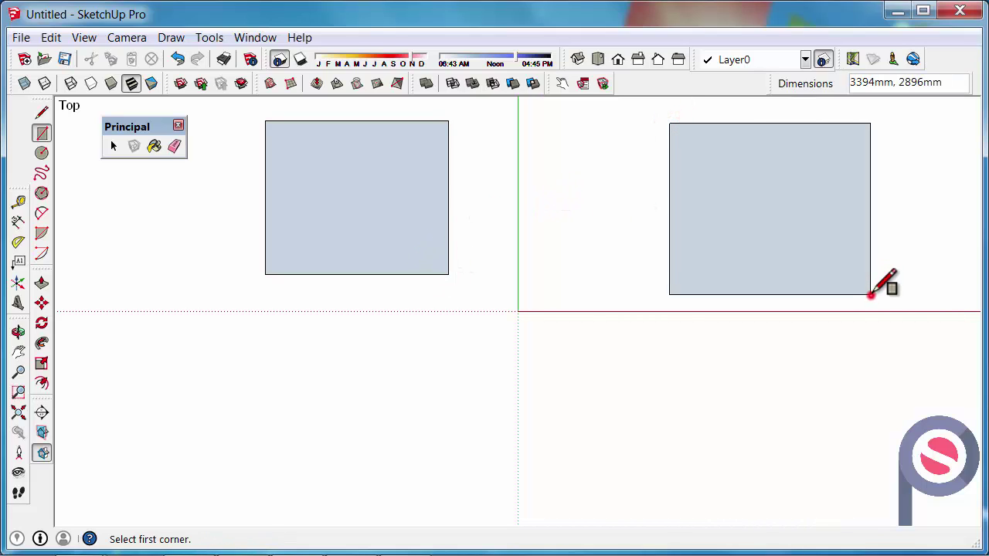
left_click(617, 366)
left_click(817, 508)
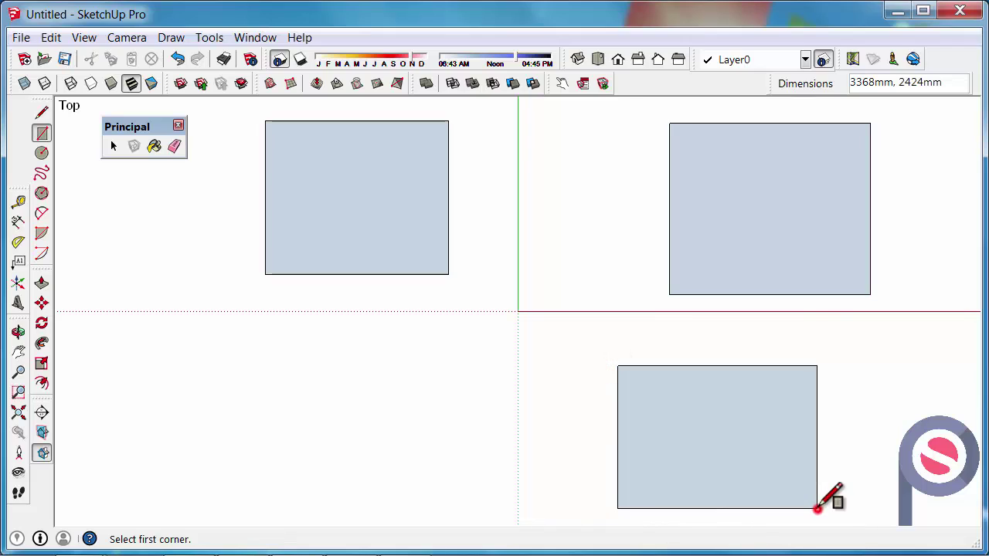
left_click(197, 343)
left_click(417, 508)
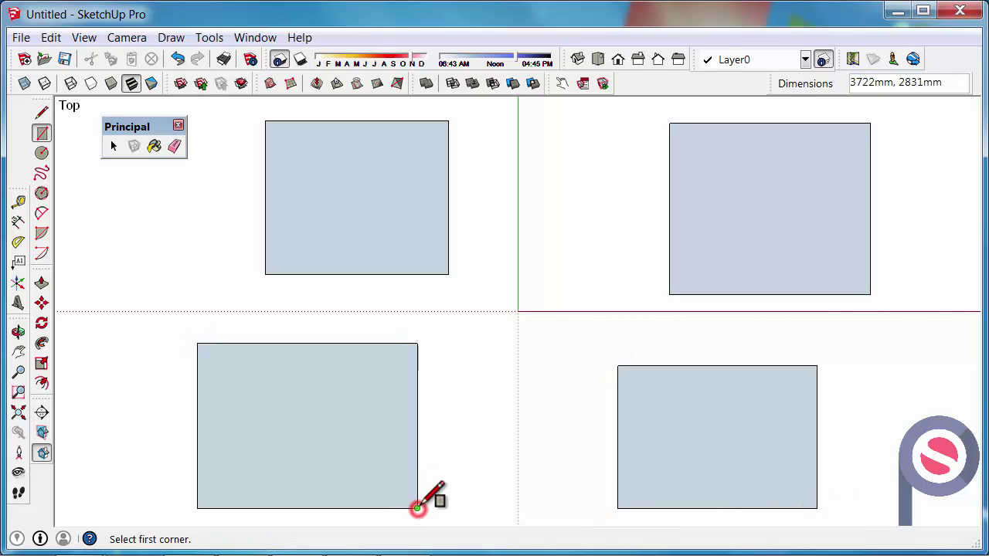
Switch to an isometric view and push/pull all four rectangles up into boxes about 1999 mm high.
left_click(579, 62)
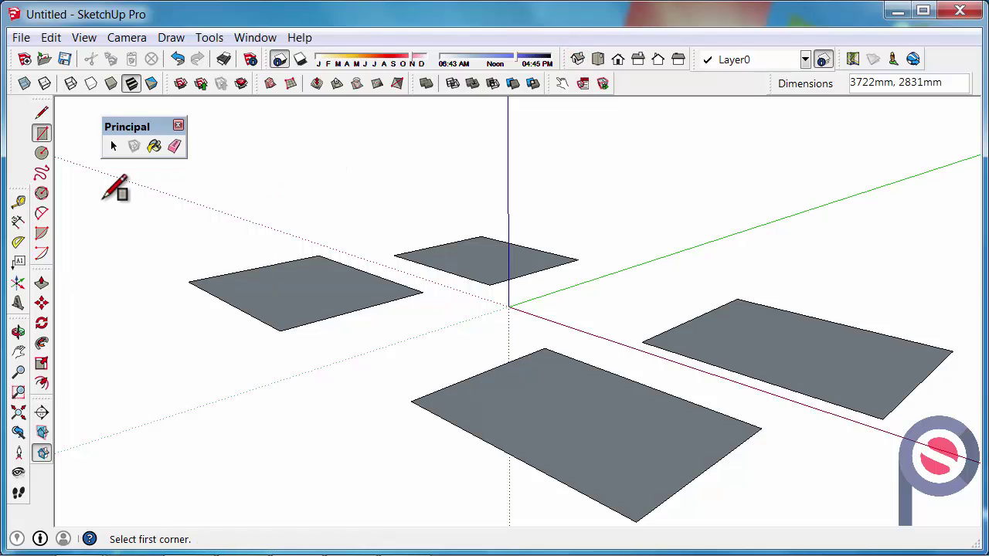
left_click(42, 285)
left_click_drag(466, 264, 471, 178)
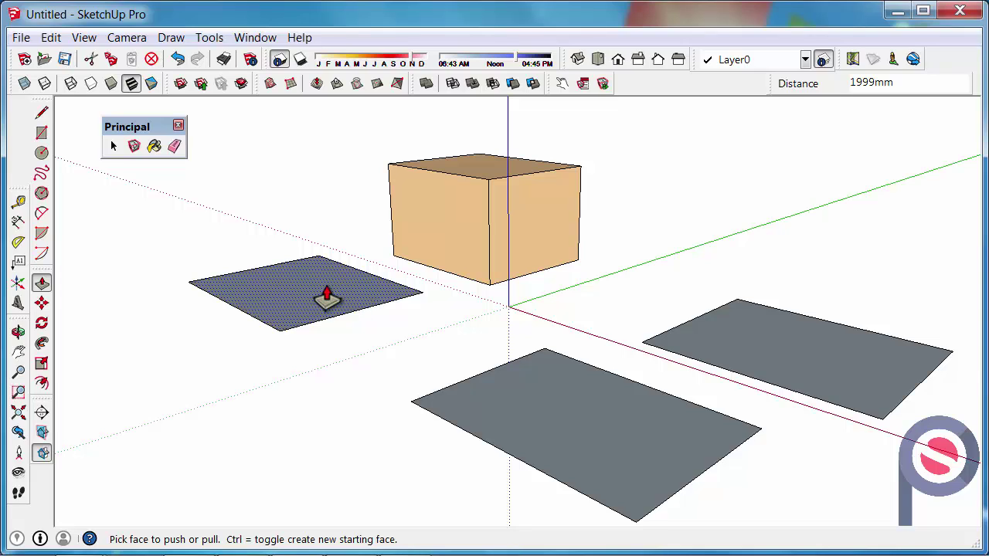
double_click(327, 297)
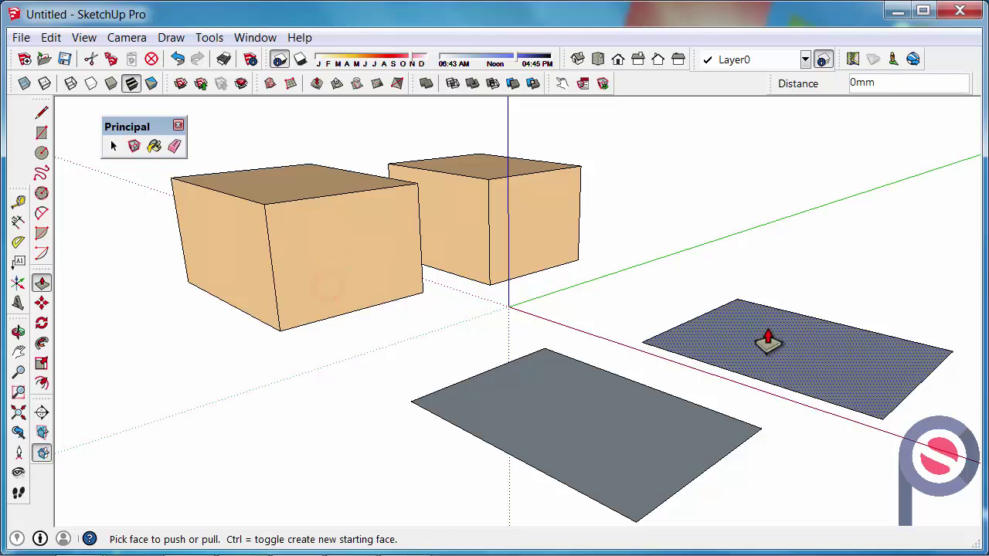
double_click(767, 334)
double_click(602, 389)
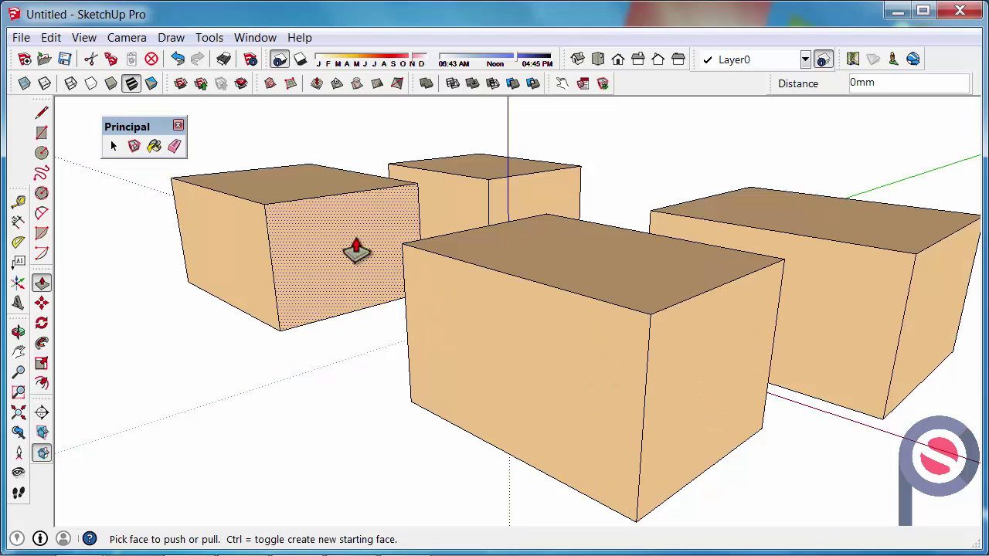
left_click(116, 146)
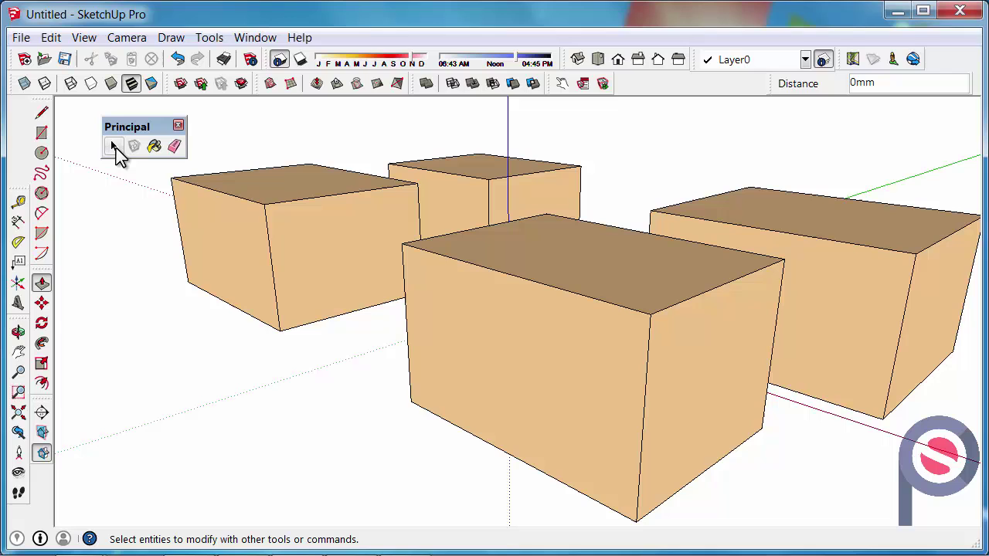
Start the Paint Bucket and show the Wood collection in the materials browser, placed clear of most of the boxes.
mouse_move(255, 313)
middle_mouse_down()
mouse_move(287, 320)
mouse_move(232, 276)
mouse_move(245, 298)
middle_mouse_up()
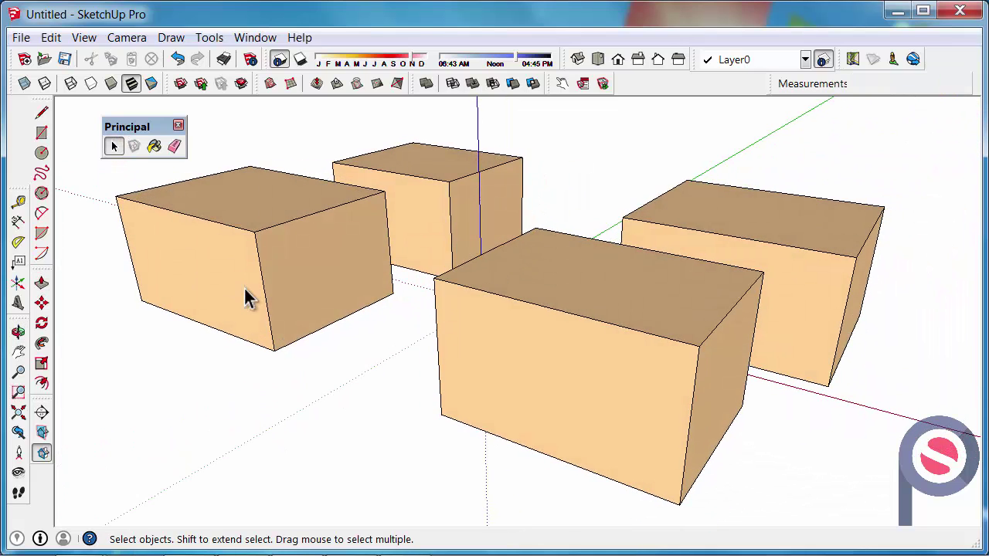
middle_click_drag(236, 254, 227, 265)
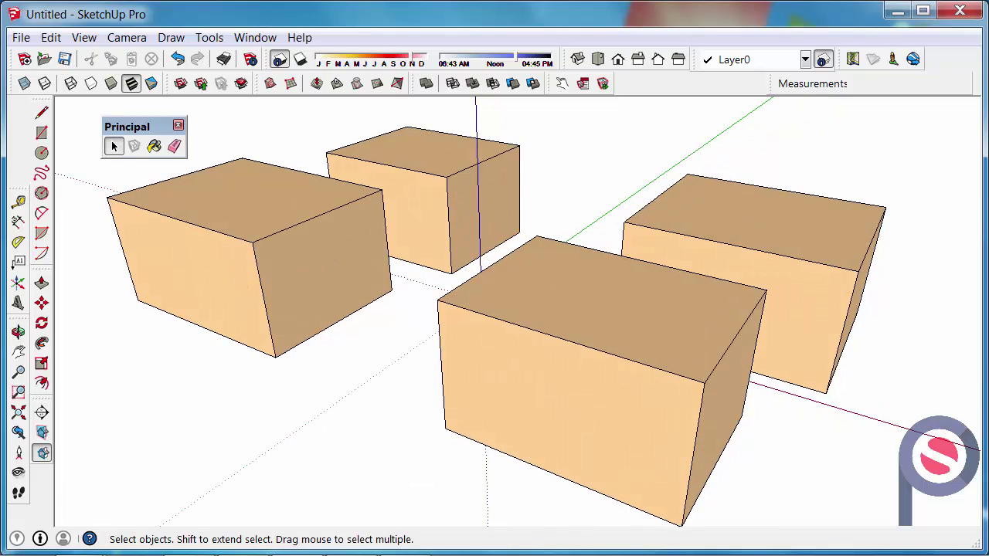
left_click(155, 147)
mouse_move(943, 203)
left_mouse_down()
mouse_move(780, 133)
mouse_move(815, 109)
left_mouse_up()
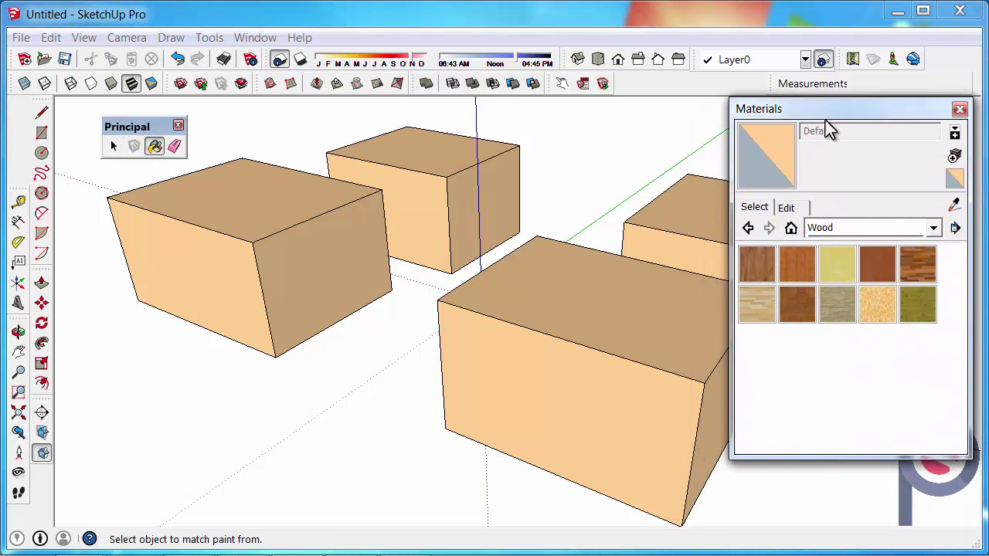
left_click(934, 229)
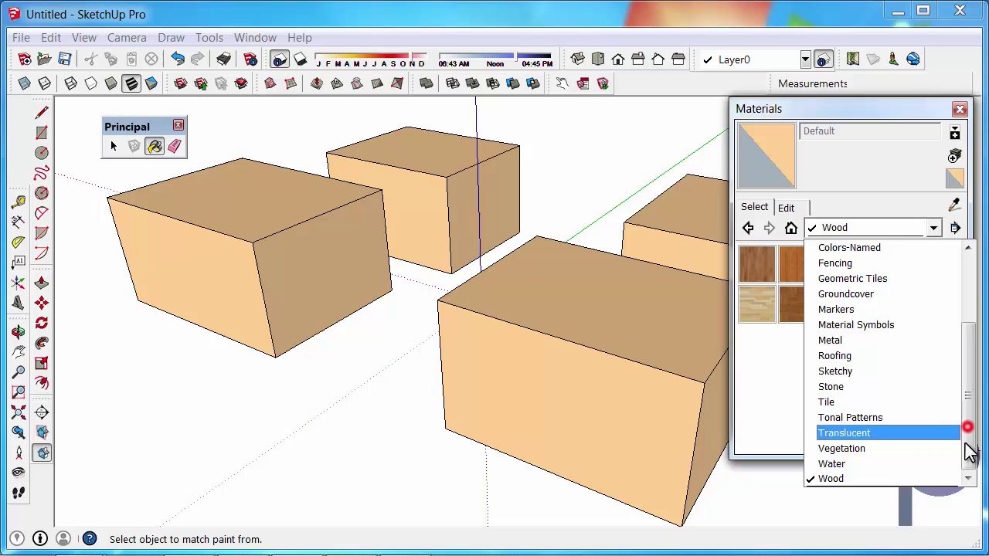
left_click(911, 477)
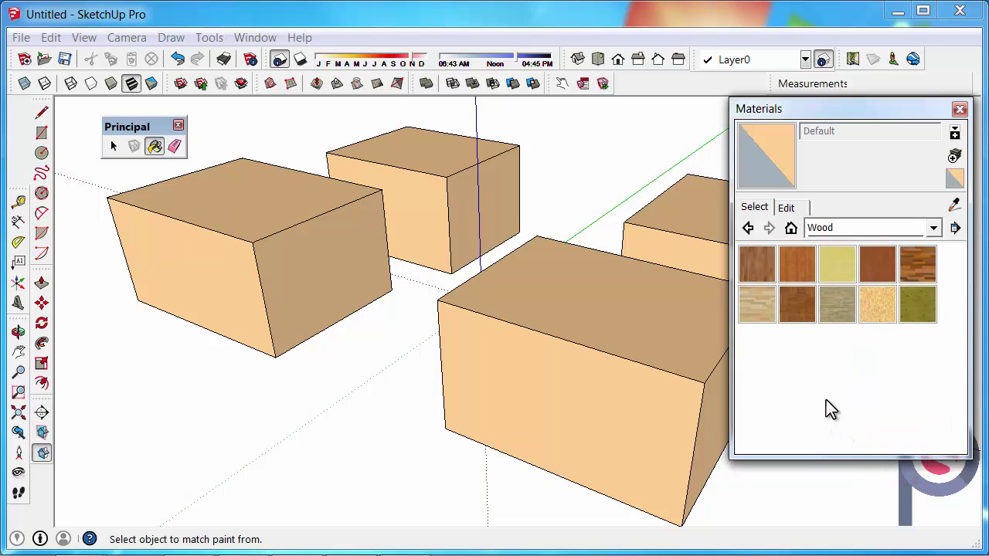
Paint the front box's two visible sides and its top one by one with the Wood_ Floor material.
left_click(747, 257)
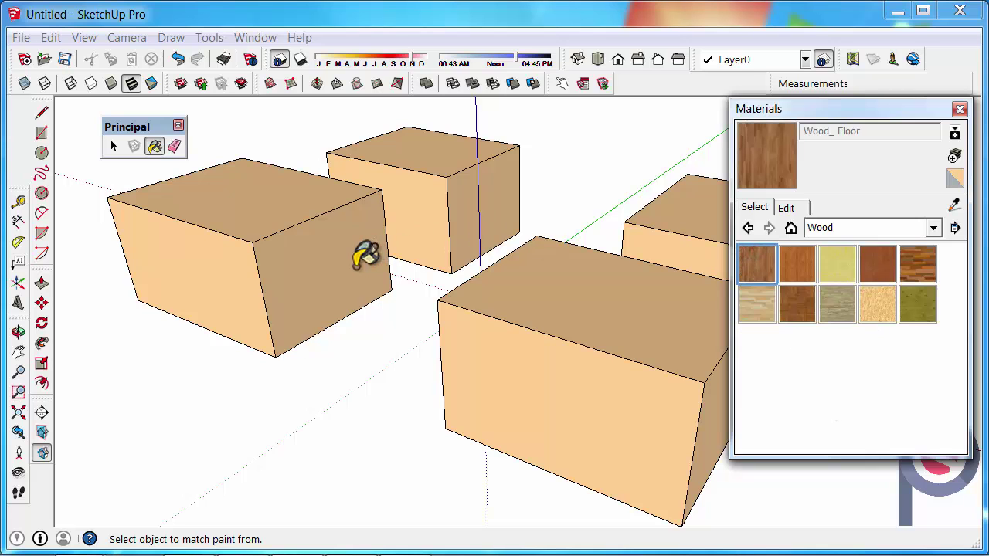
middle_click_drag(573, 399, 371, 294)
scroll(433, 309, "up", 2)
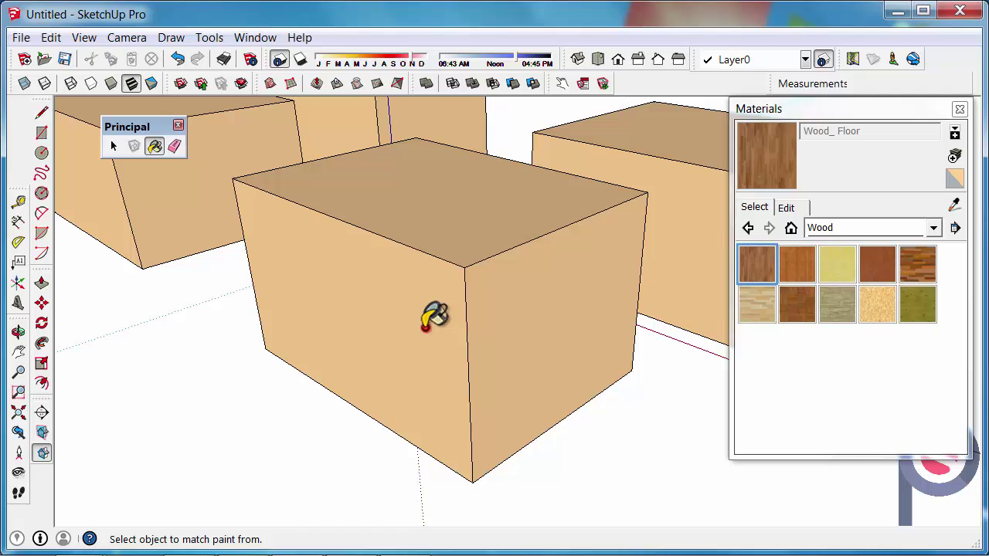
left_click(426, 327)
left_click(503, 314)
left_click(489, 210)
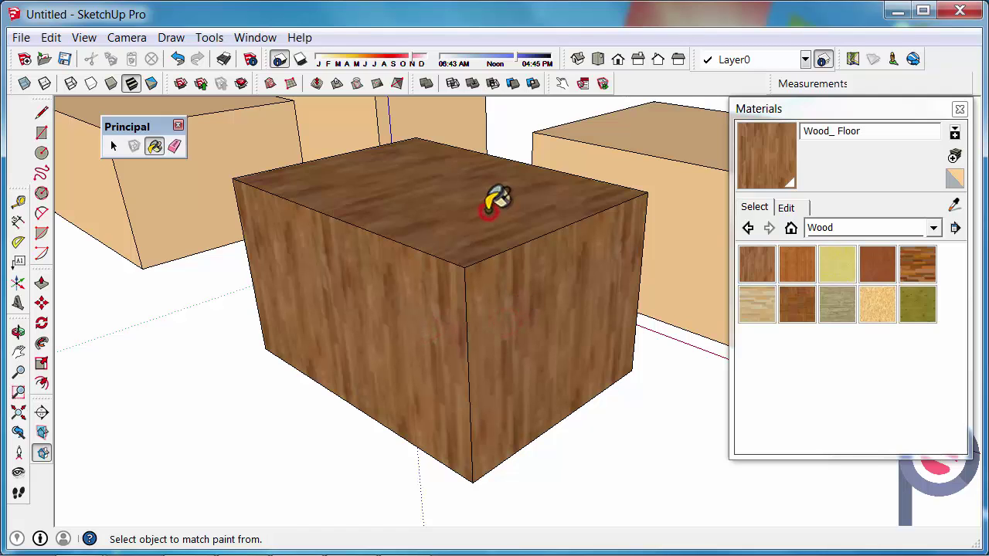
Paint all connected faces of the left box at once with the Wood_ Floor material.
middle_click_drag(489, 211, 7, 235)
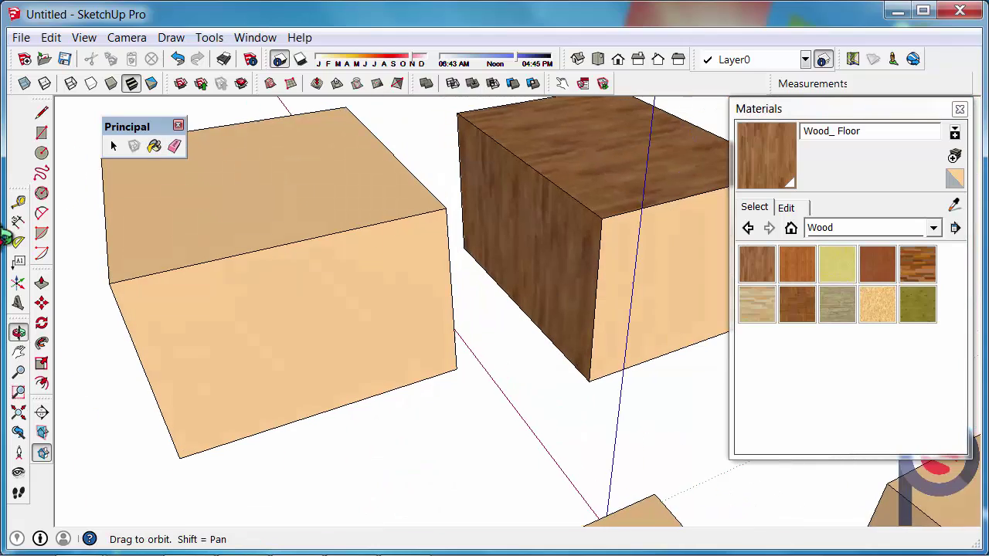
mouse_move(654, 243)
middle_mouse_down()
mouse_move(160, 239)
mouse_move(558, 366)
mouse_move(342, 232)
mouse_move(371, 255)
middle_mouse_up()
middle_click_drag(336, 283, 377, 358)
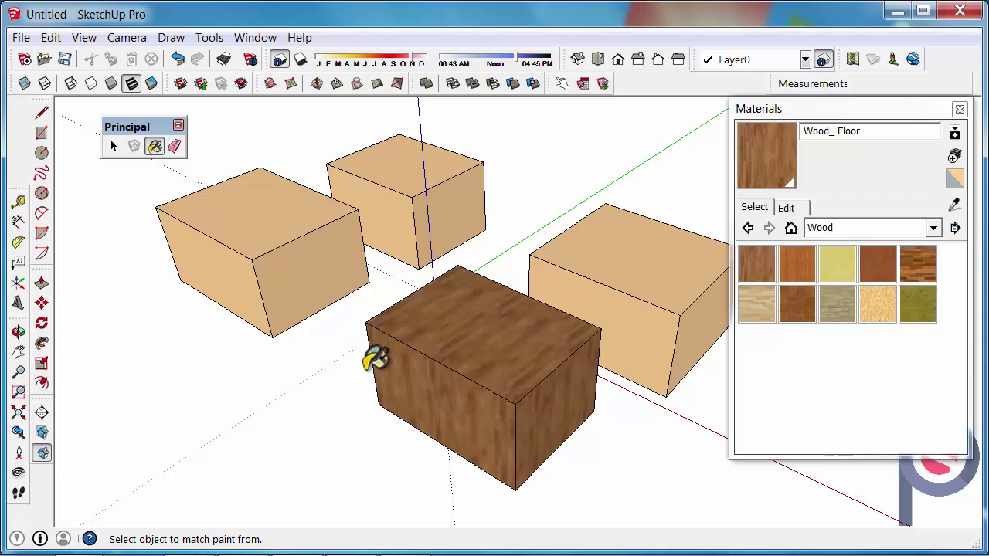
middle_click_drag(313, 334, 360, 338)
key("b")
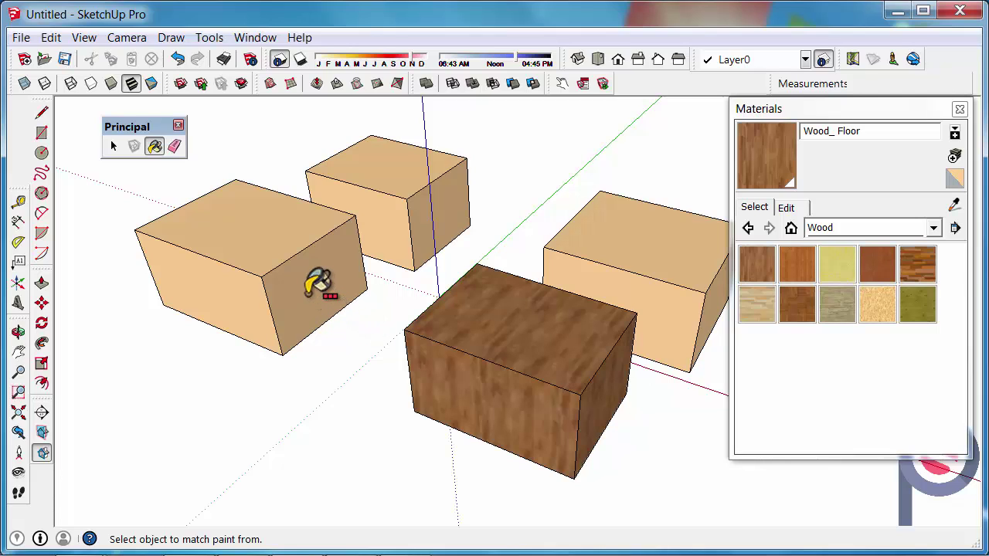
left_click(309, 290)
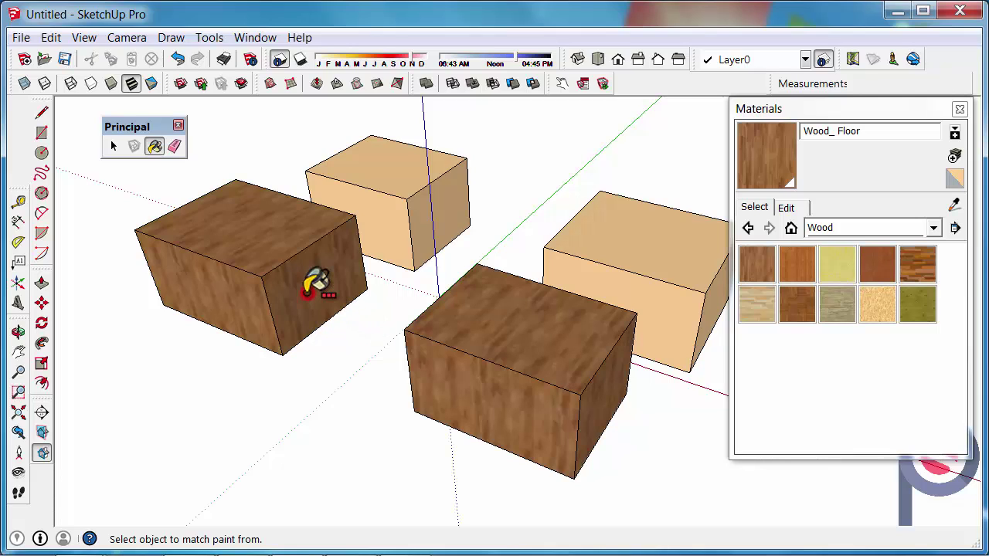
Apply Wood_ Floor in one go to all faces of the rear and right boxes that still have the default material.
mouse_move(420, 331)
middle_mouse_down()
mouse_move(354, 317)
mouse_move(405, 290)
middle_mouse_up()
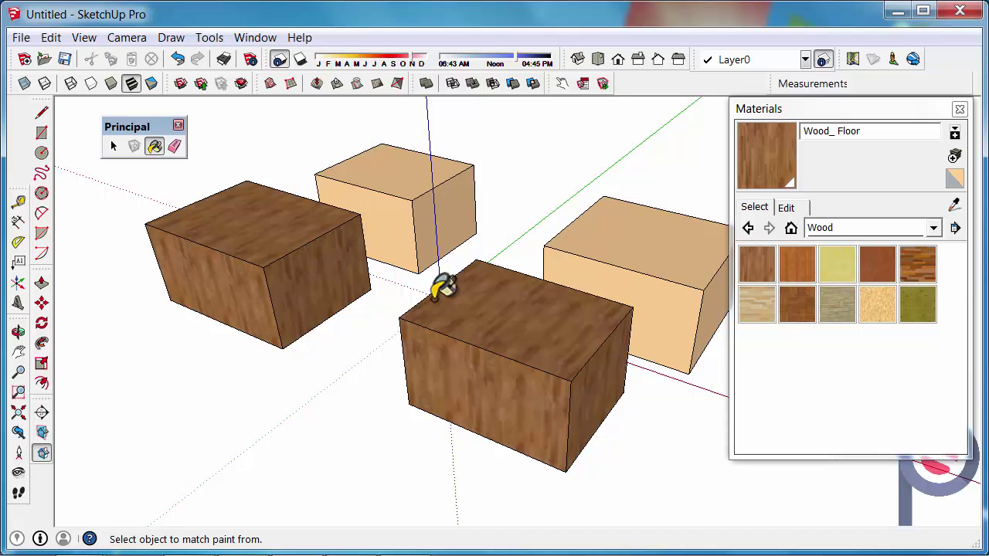
mouse_move(441, 287)
middle_mouse_down()
mouse_move(227, 327)
mouse_move(300, 340)
mouse_move(283, 331)
mouse_move(294, 316)
middle_mouse_up()
key("alt")
mouse_move(570, 294)
middle_mouse_down()
mouse_move(353, 279)
mouse_move(523, 316)
mouse_move(528, 337)
mouse_move(510, 324)
middle_mouse_up()
key("alt")
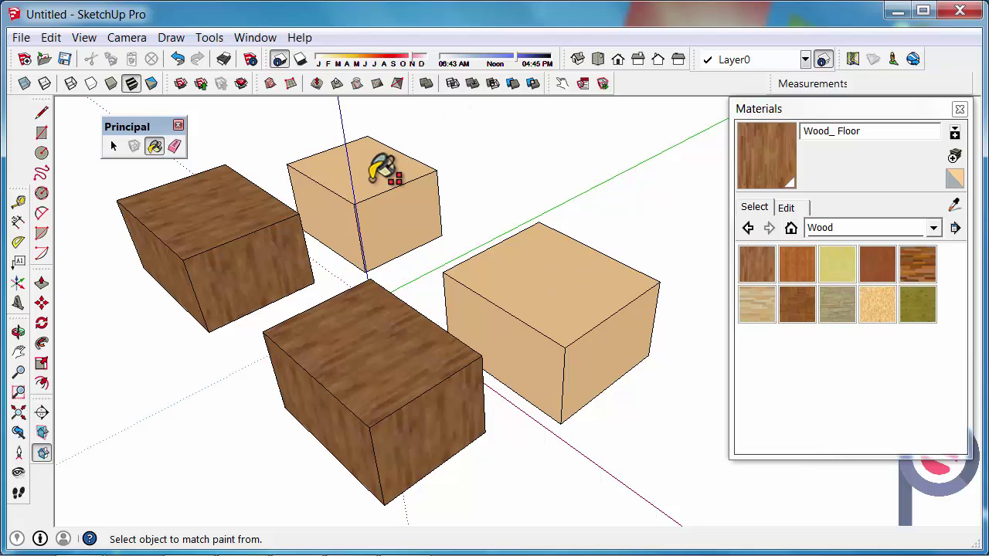
left_click(575, 276)
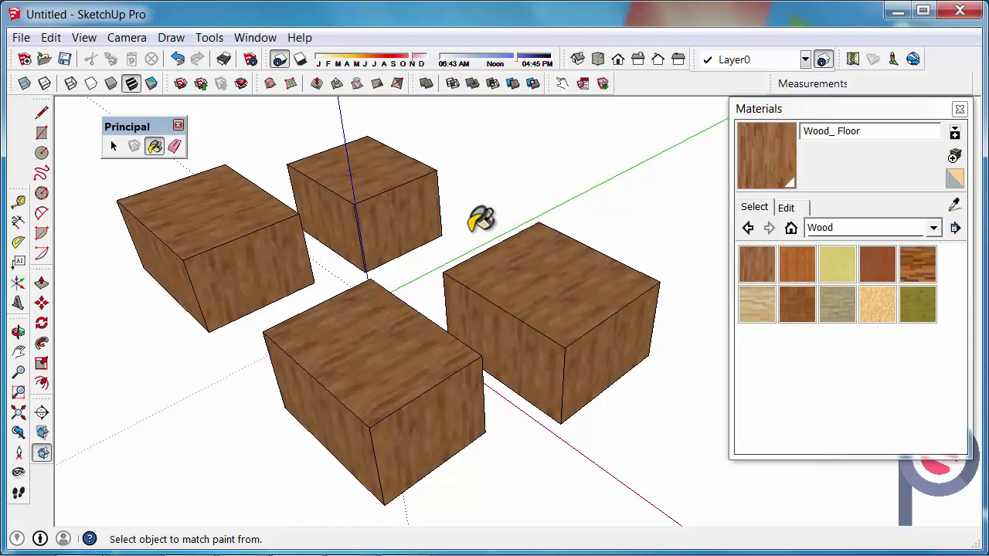
Replace Wood_ Floor with Wood_Floor_Light on all four boxes, and paint only the right box's top face with Wood_Cherry_Original.
left_click(756, 307)
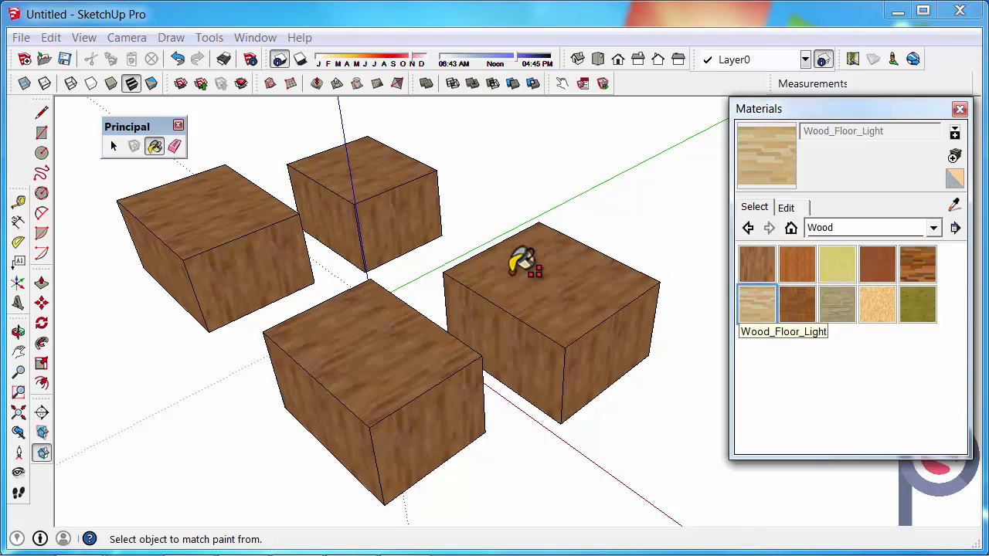
left_click(394, 321, "shift")
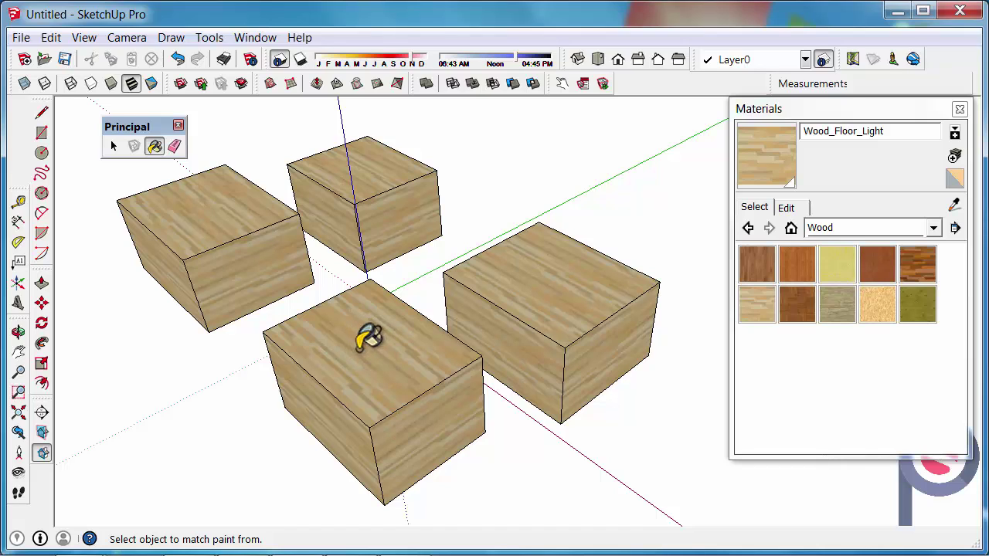
left_click(878, 264)
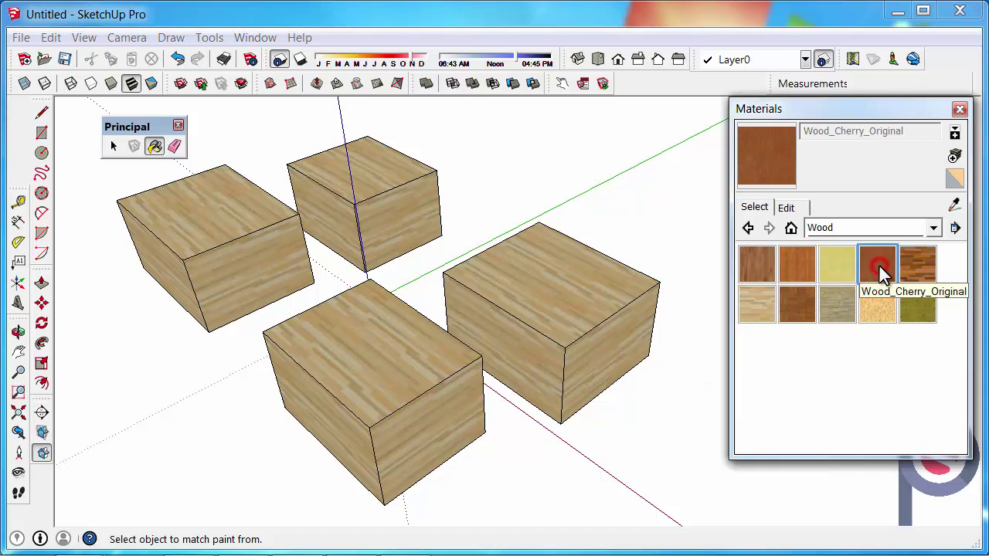
left_click(554, 246)
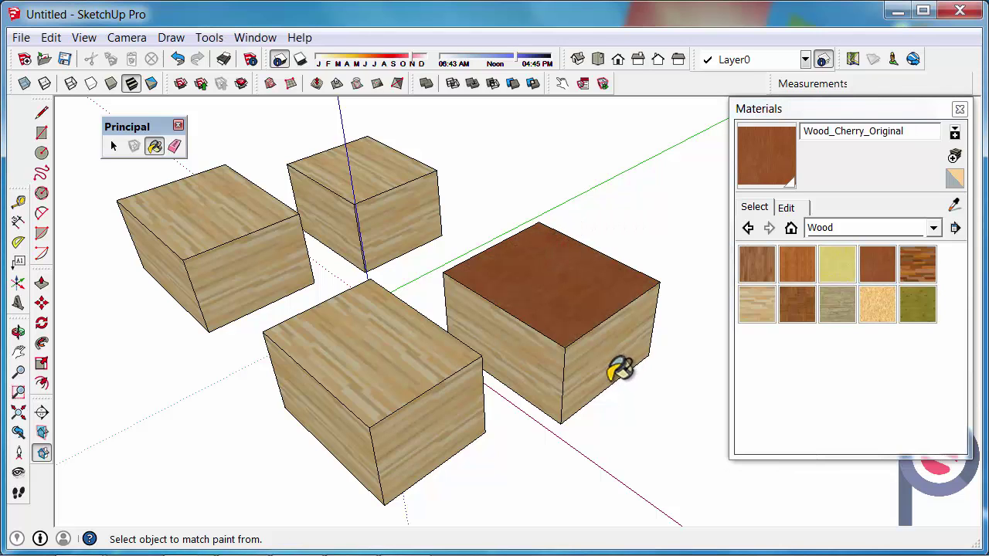
Choose Wood_ Floor as the paint material, and replace that choice by sampling Wood_Cherry_Original from the right box's top face.
left_click(761, 262)
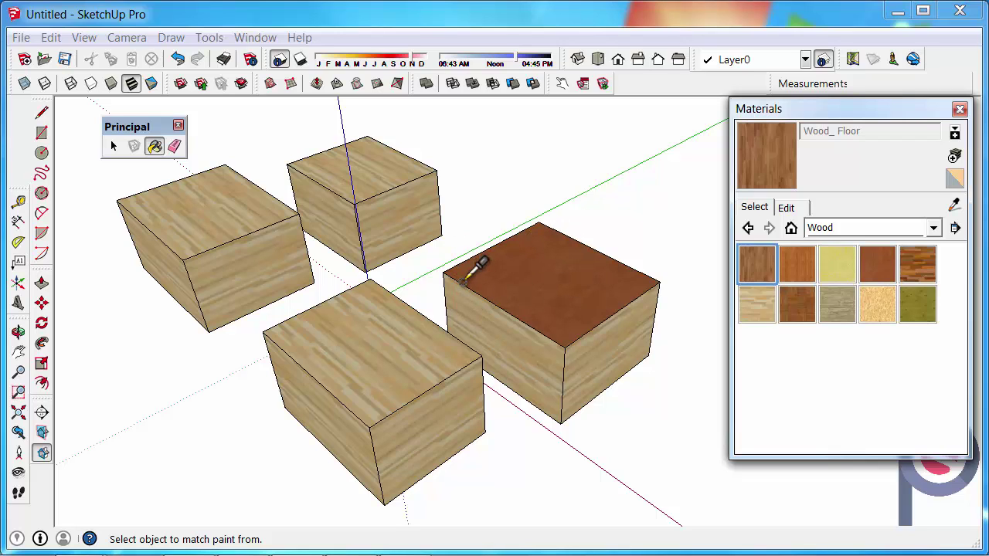
left_click(572, 281, "alt")
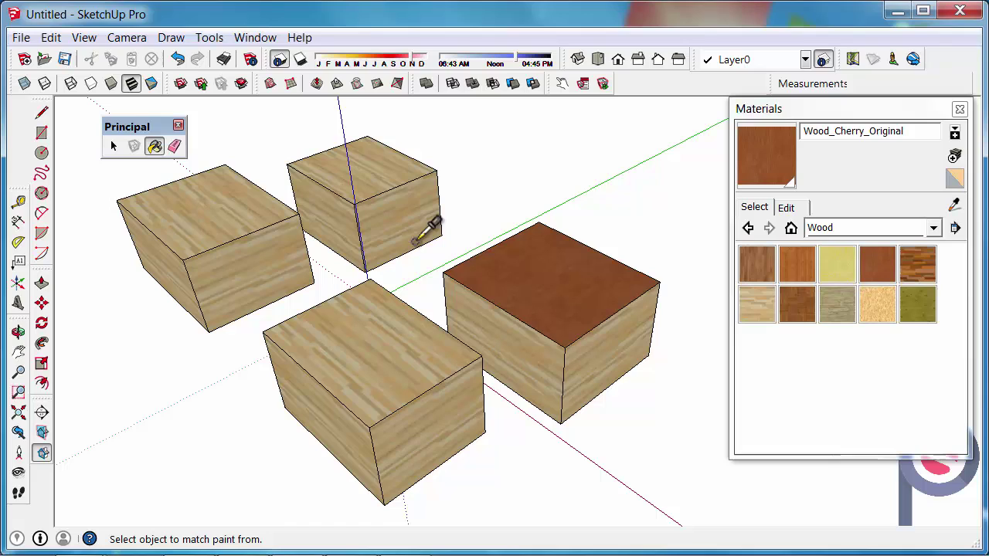
Sample Wood_Floor_Light from the rear box and Wood_Cherry_Original from the right box's top face, and paint the front box's connected faces with the cherry.
left_click(375, 179, "alt")
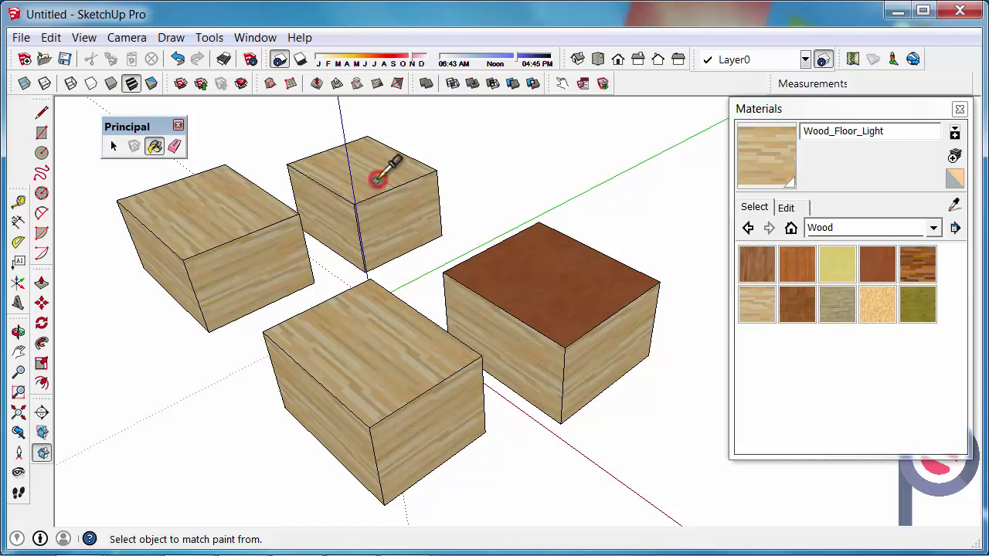
left_click(556, 280, "alt")
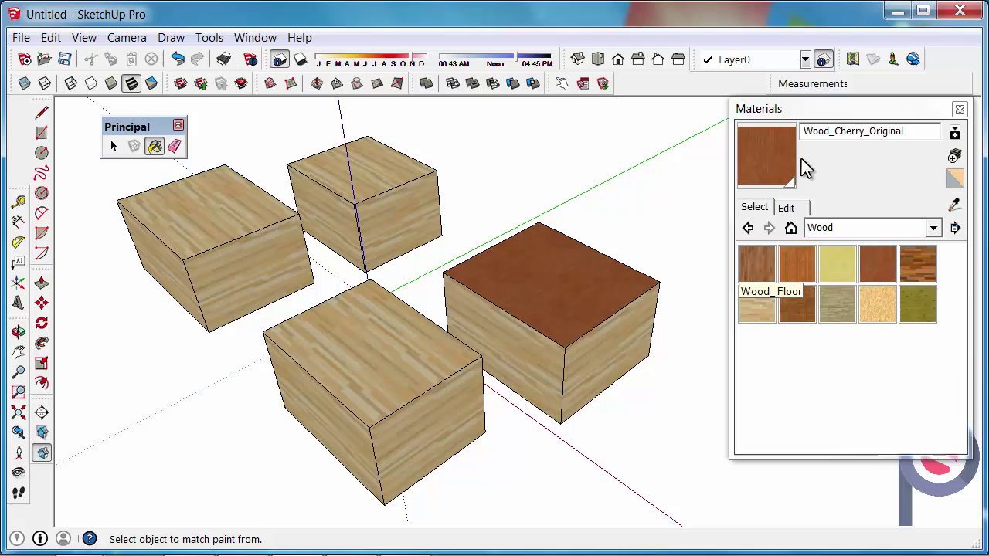
key("ctrl")
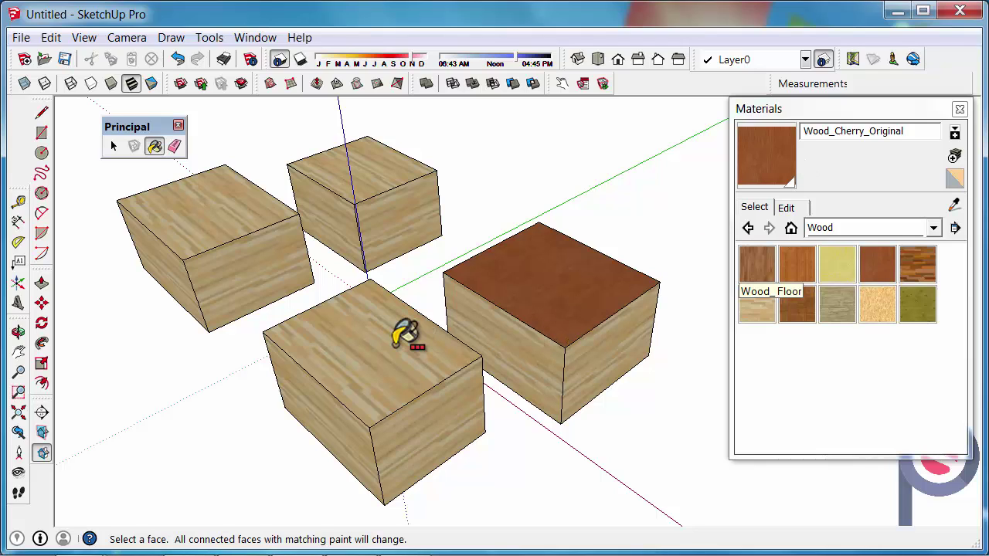
left_click(398, 341, "ctrl")
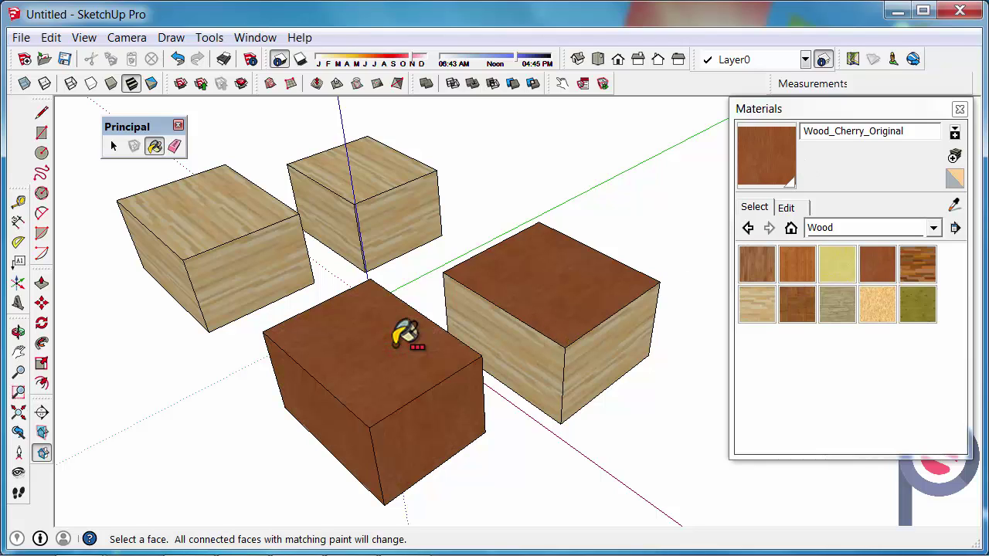
Replace the remaining Wood_Floor_Light faces on the left, rear and right boxes with Wood_Cherry_Original in one go.
key("alt")
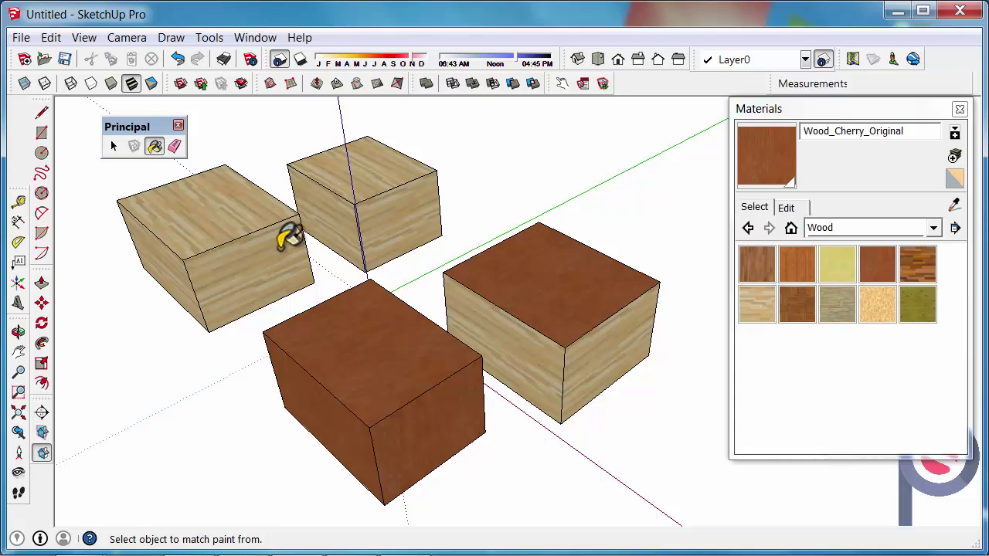
key("shift")
left_click(255, 217, "shift")
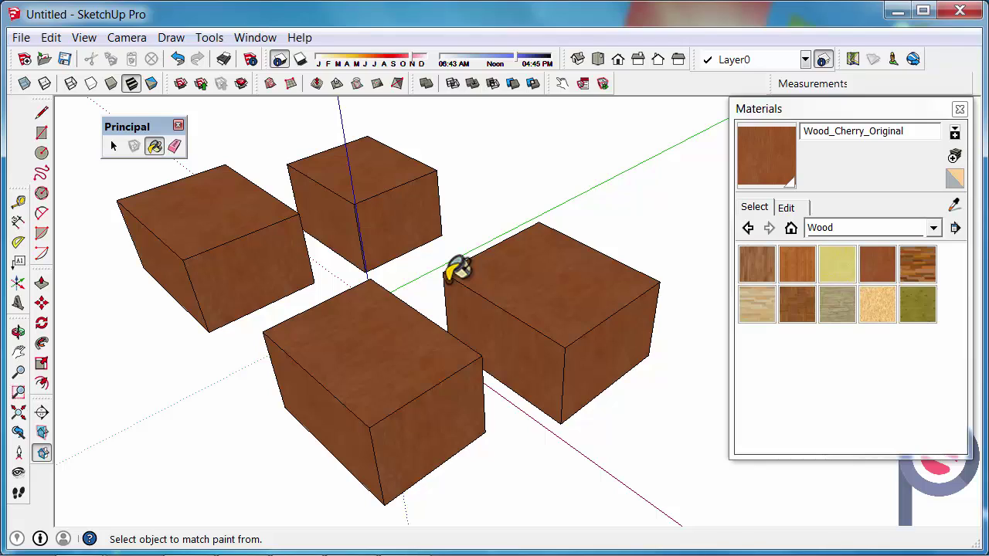
Show the materials used in the model and purge the unused ones from the collection.
left_click(791, 228)
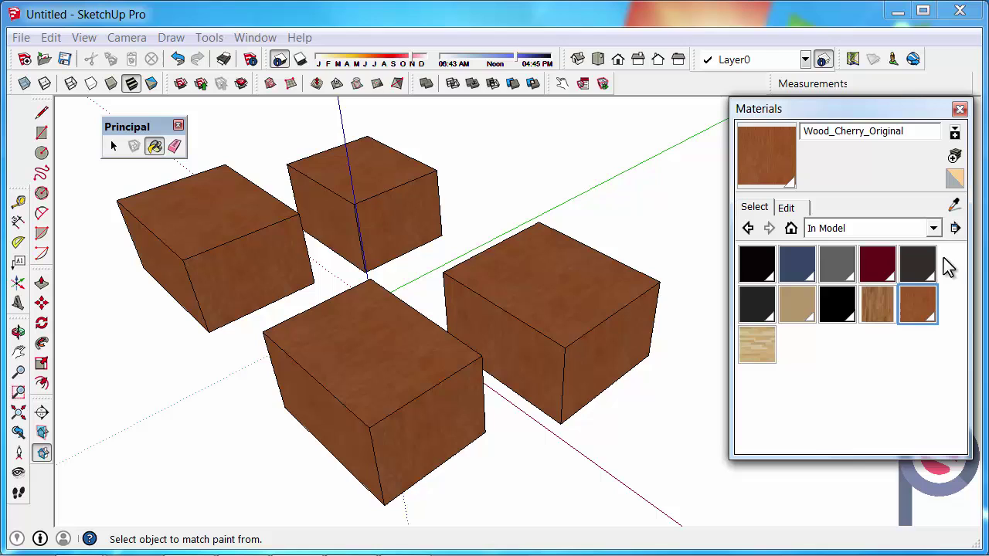
left_click(956, 228)
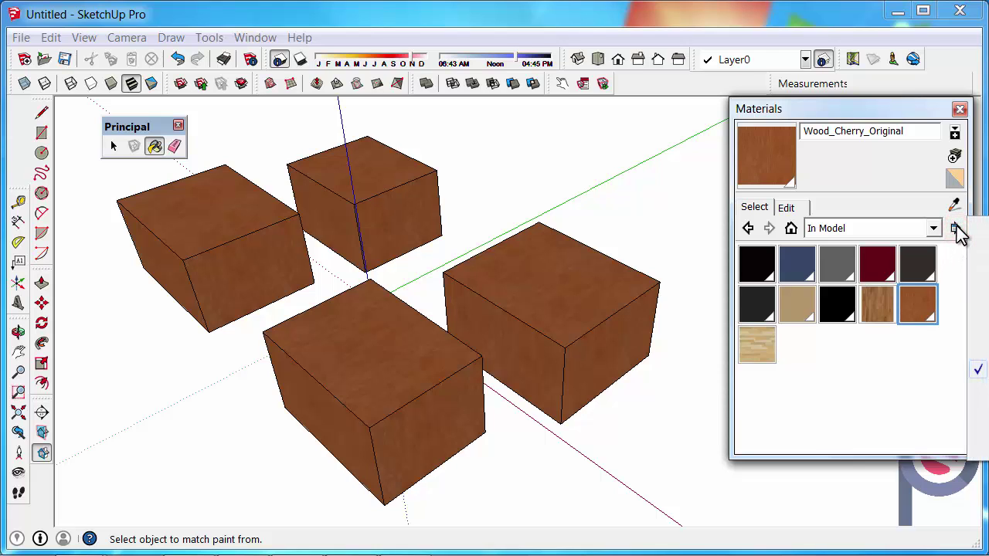
left_click_drag(837, 105, 487, 121)
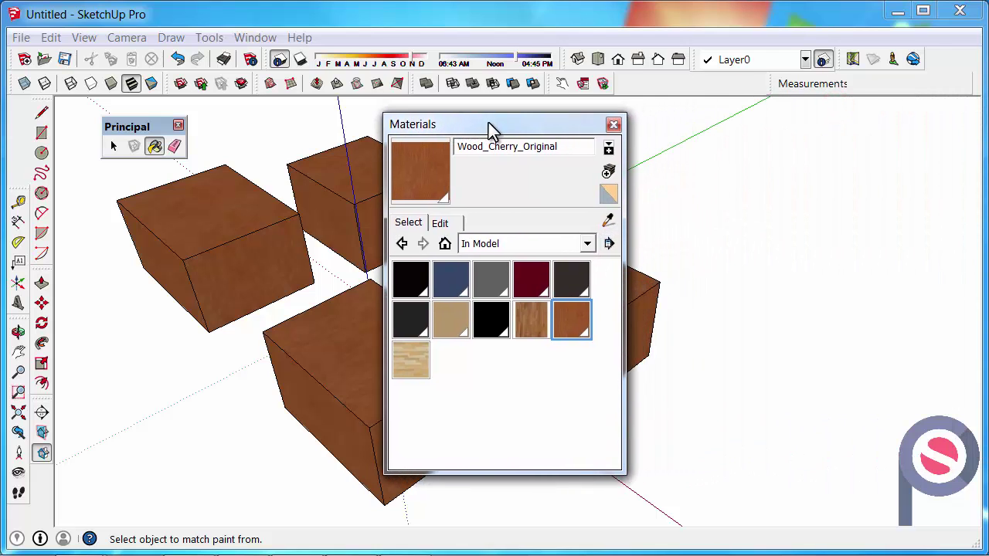
left_click(606, 244)
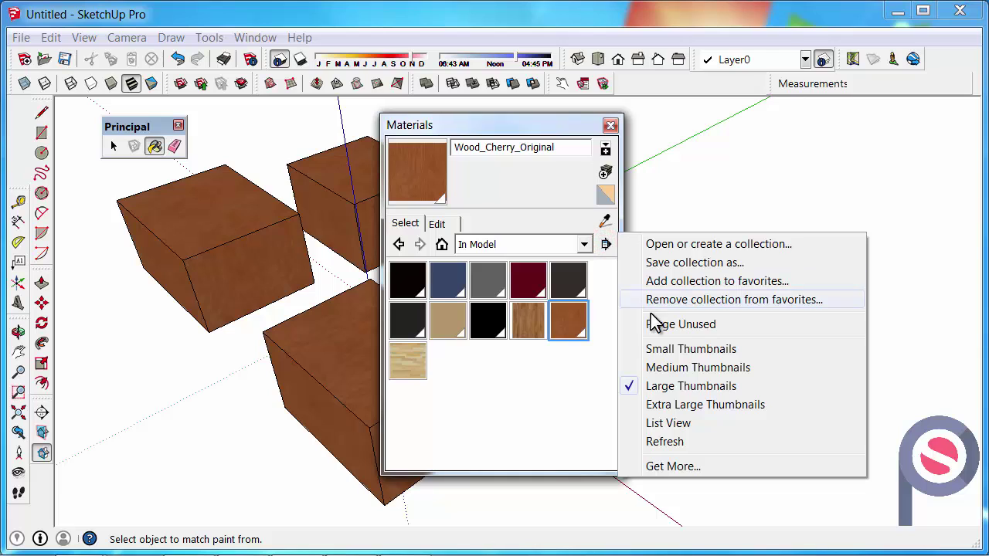
left_click(727, 323)
left_click_drag(565, 122, 900, 107)
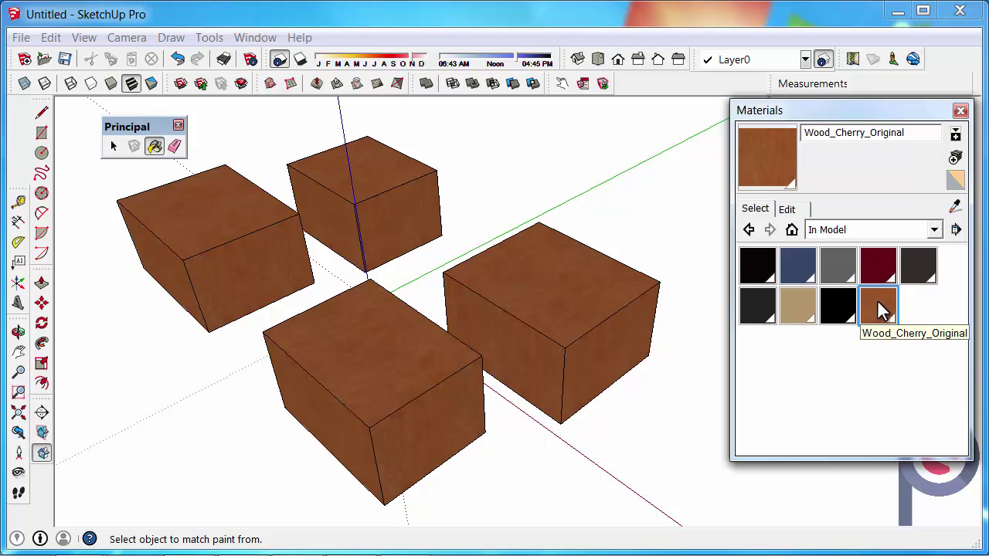
Edit the Wood_Cherry_Original colour with the HSB picker, trying green before settling on hue 29, saturation 69 and brightness 85.
left_click(788, 210)
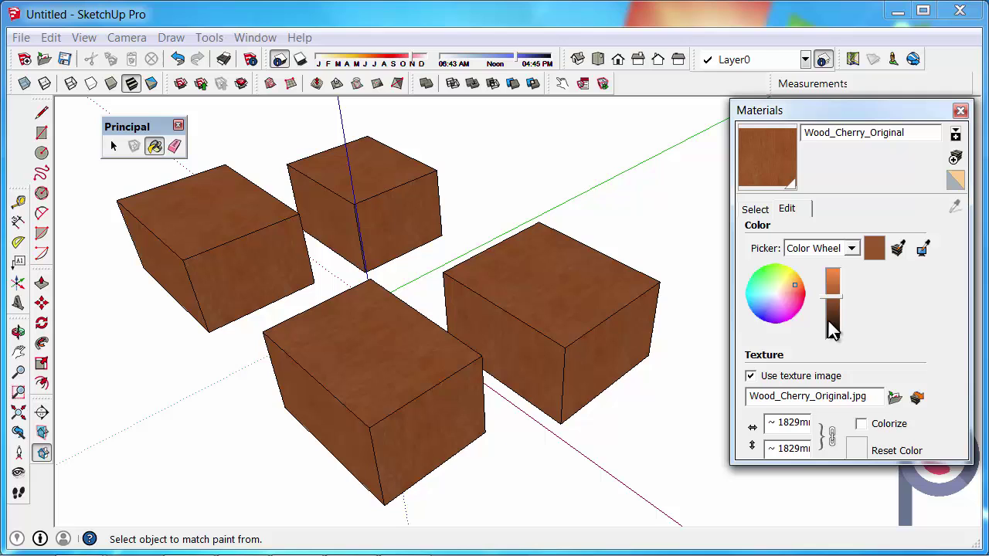
mouse_move(837, 306)
left_mouse_down()
mouse_move(834, 279)
mouse_move(837, 317)
mouse_move(835, 289)
left_mouse_up()
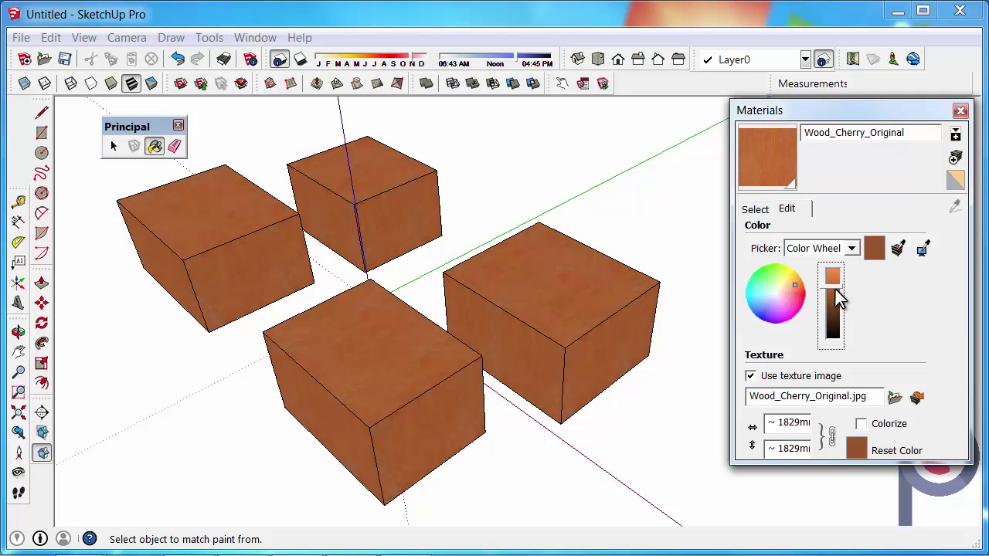
left_click(851, 249)
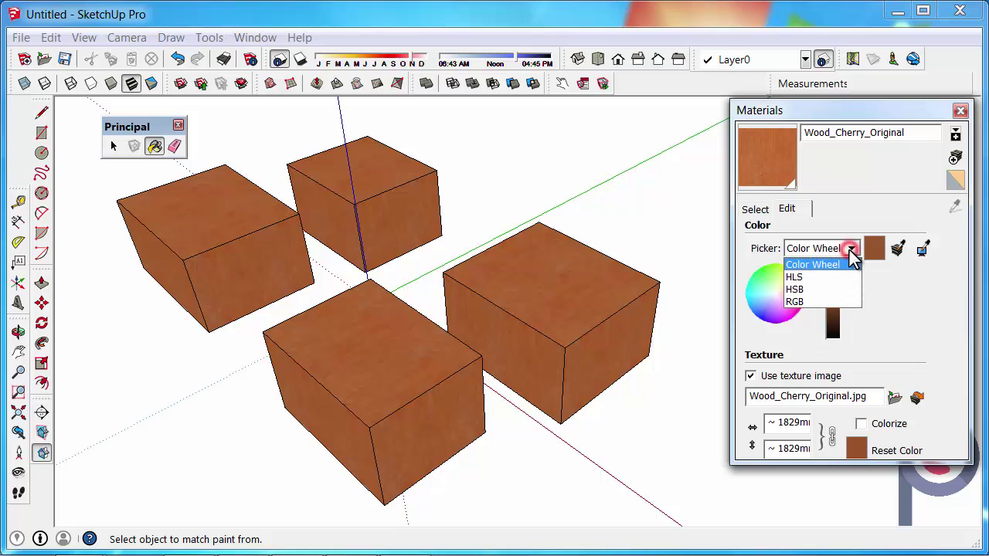
left_click(834, 290)
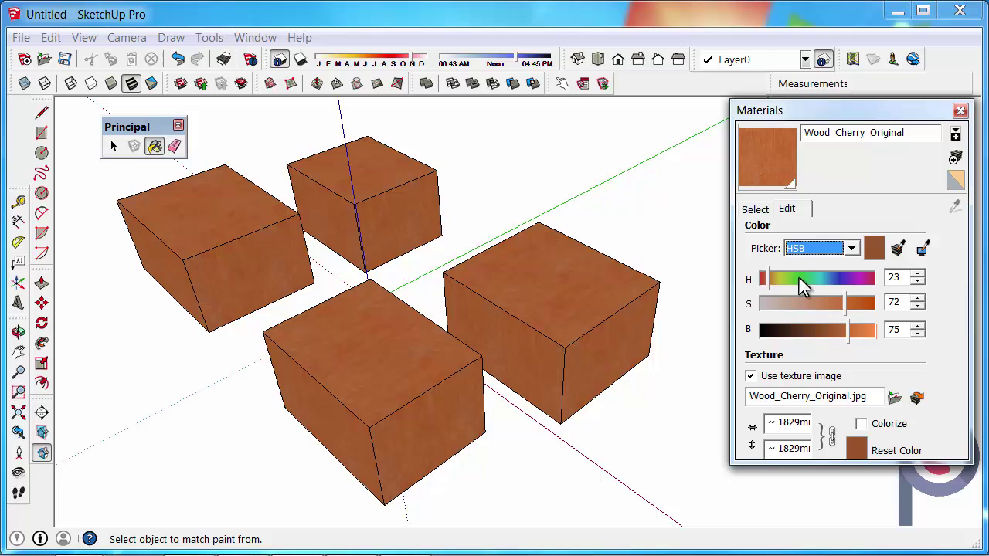
left_click(791, 278)
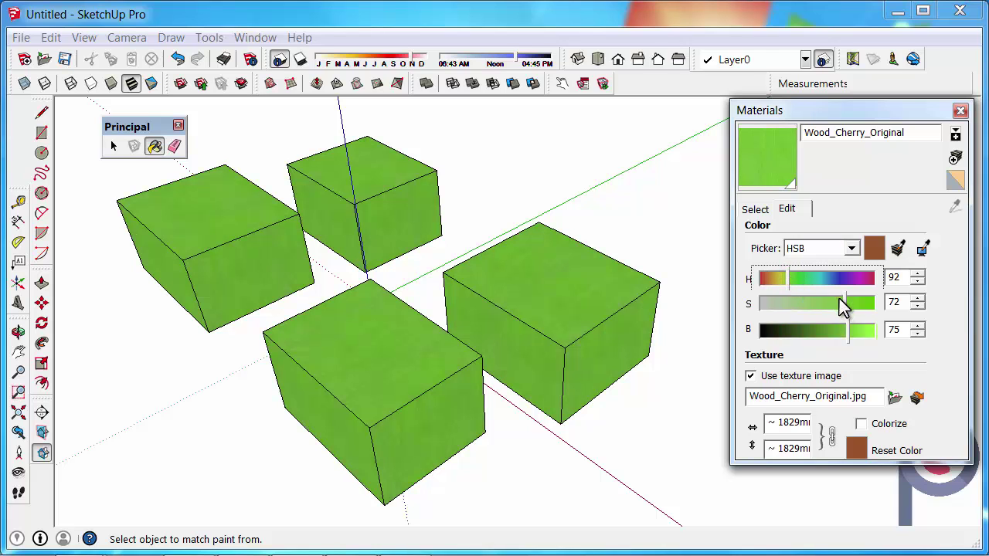
mouse_move(843, 303)
left_mouse_down()
mouse_move(808, 310)
mouse_move(860, 307)
mouse_move(838, 310)
mouse_move(857, 334)
left_mouse_up()
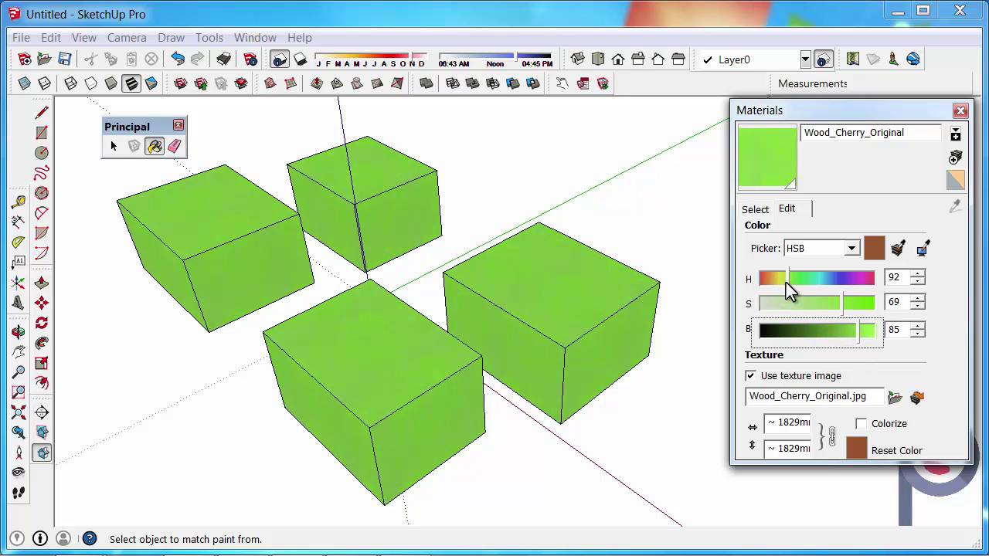
left_click_drag(786, 282, 773, 285)
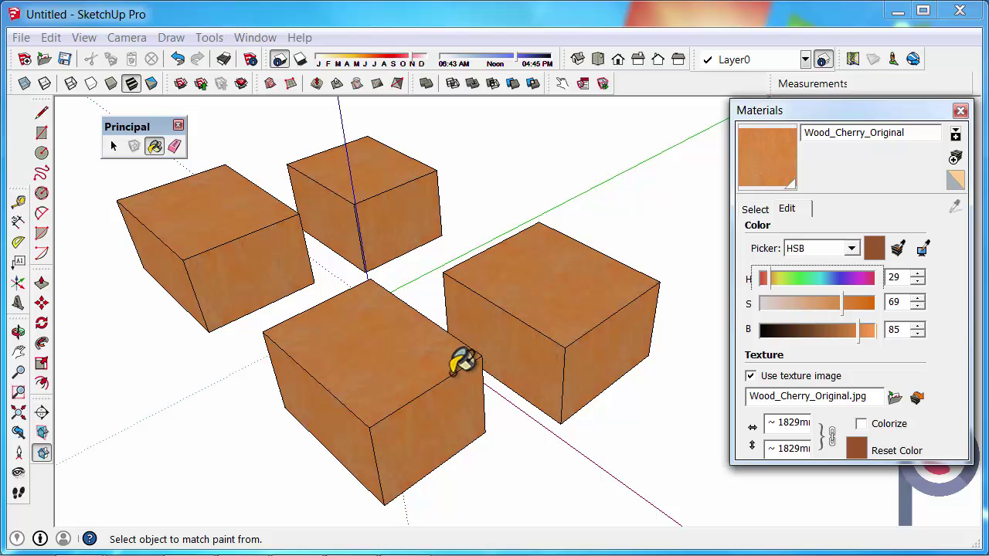
Set the Wood_Cherry_Original texture size to 1500 mm by 1500 mm.
key("o")
scroll(489, 393, "up", 6)
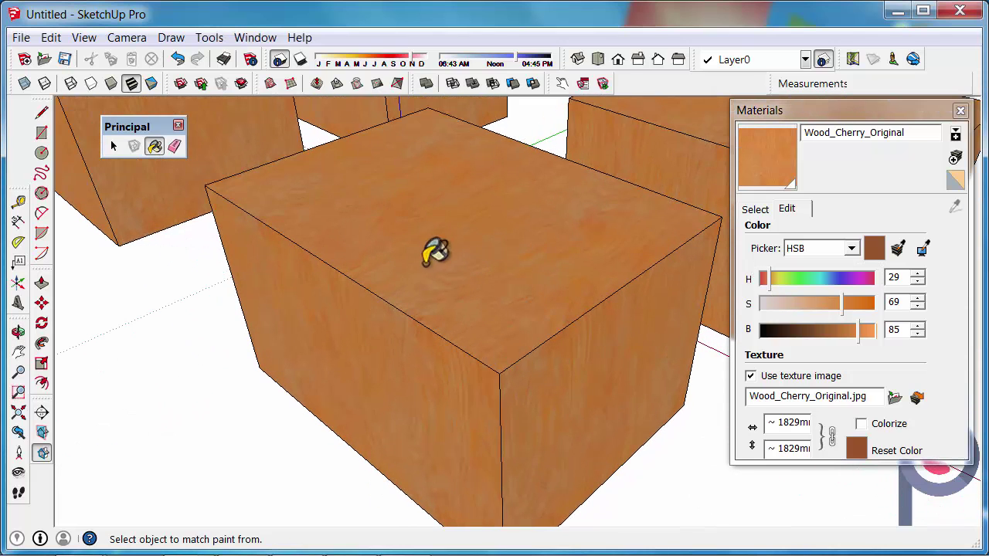
key("b")
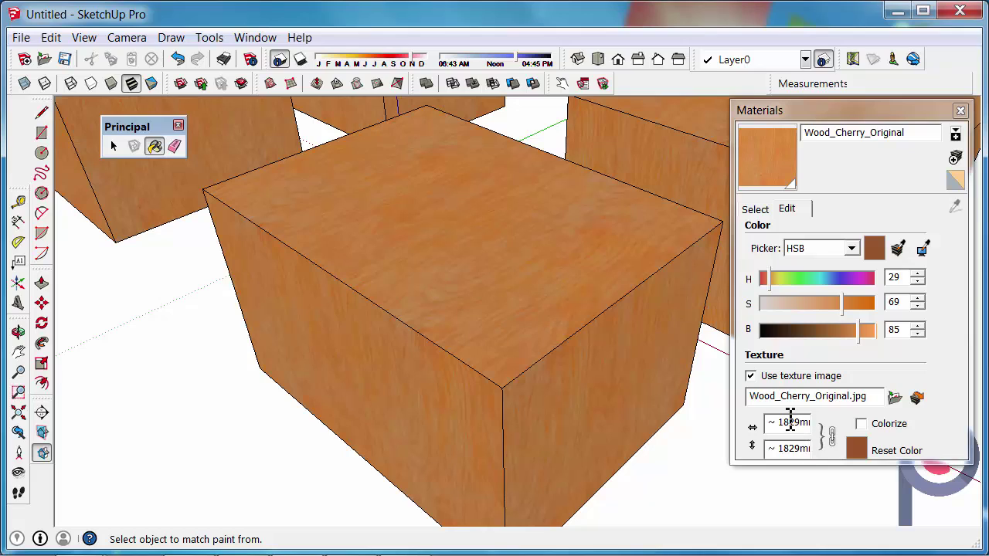
double_click(784, 423)
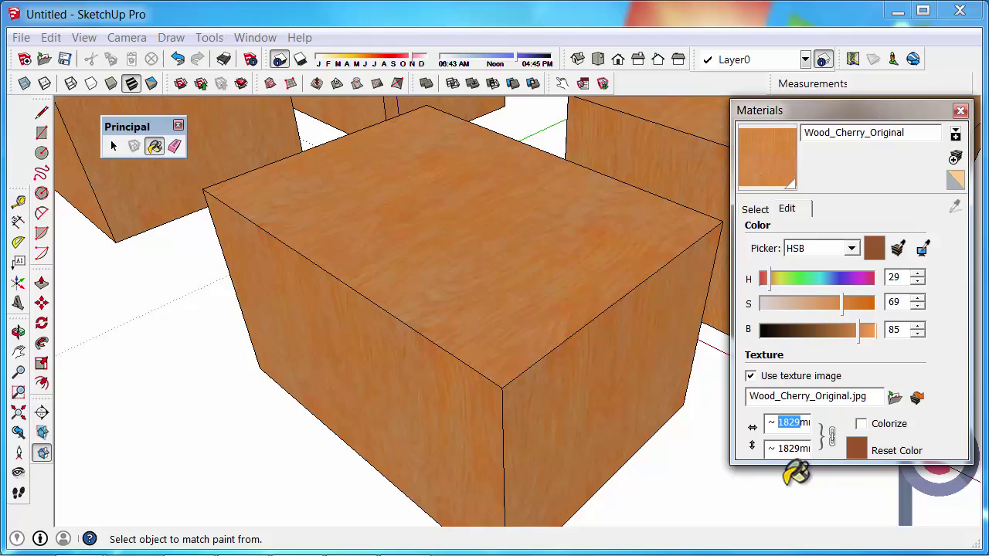
type("1500mm")
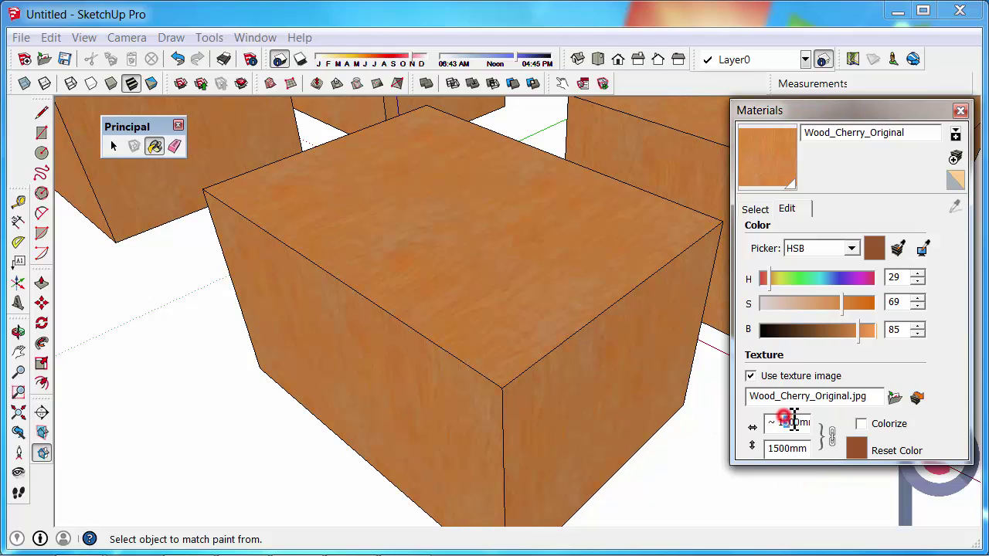
Reduce the Wood_Cherry_Original texture size to 1000 mm by 1000 mm and inspect the grain on the front box.
left_click_drag(794, 422, 804, 424)
type("00")
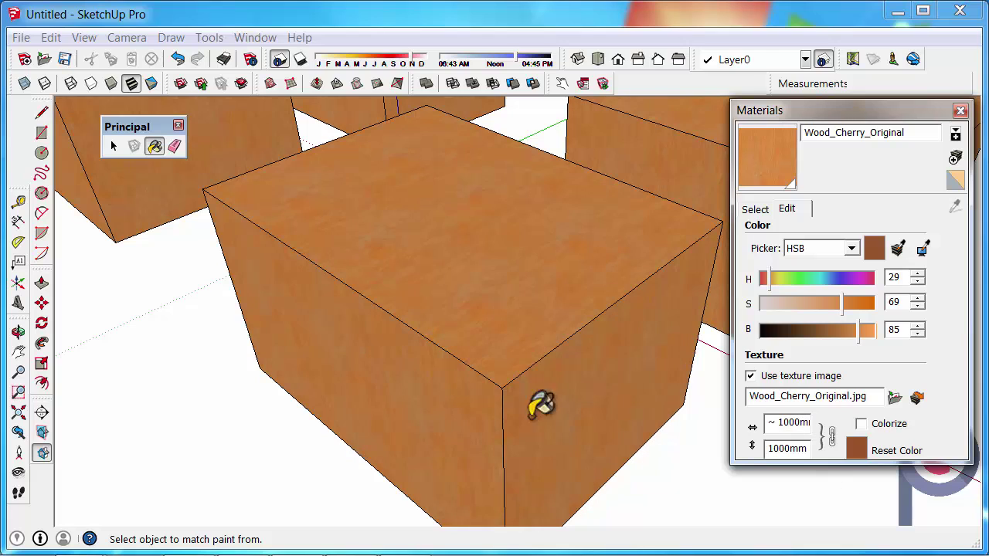
scroll(441, 320, "up", 5)
scroll(418, 237, "up", 1)
scroll(398, 224, "down", 7)
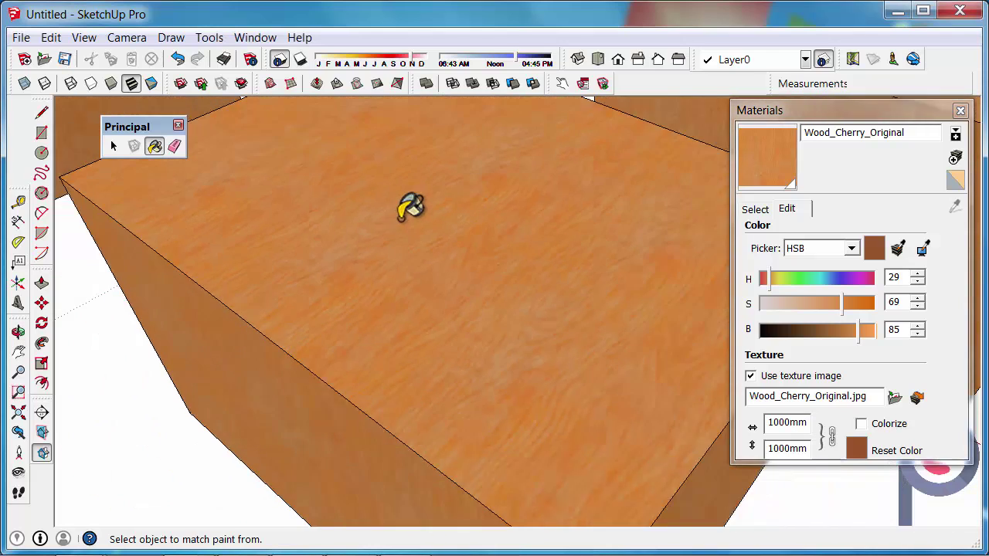
middle_click_drag(458, 239, 447, 272)
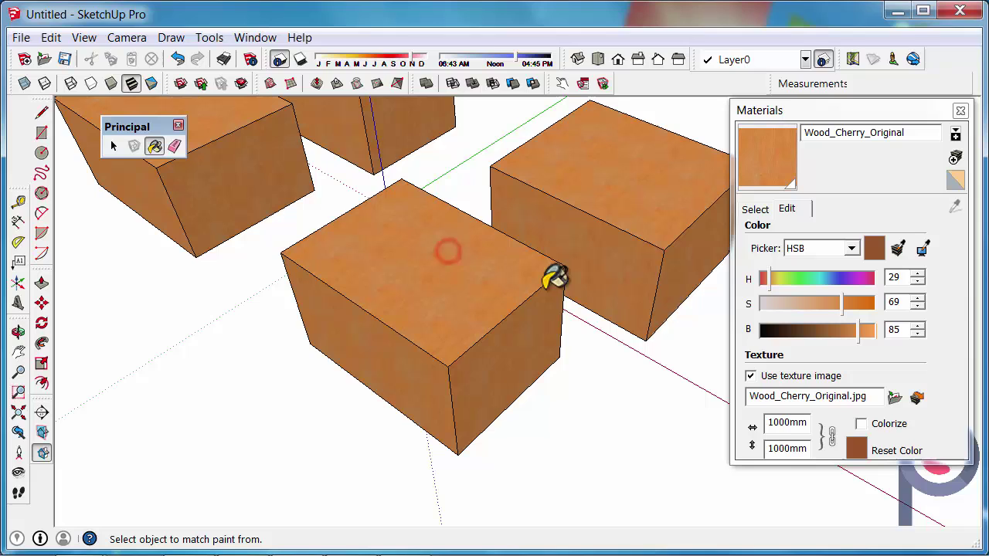
Enlarge the Materials window to reveal the opacity setting, and try a lower opacity before restoring it to 100.
left_click_drag(804, 460, 804, 527)
left_click_drag(508, 106, 862, 113)
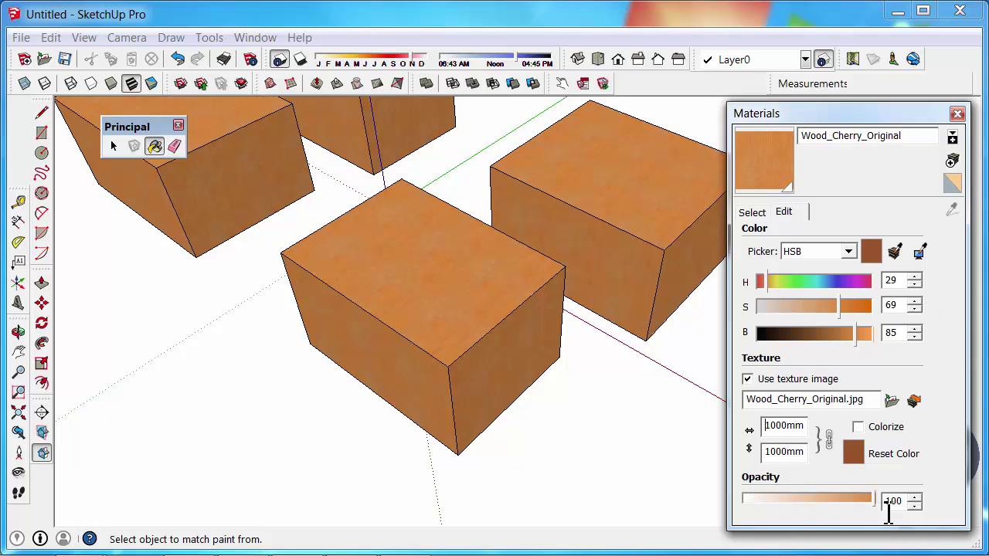
mouse_move(874, 501)
left_mouse_down()
mouse_move(766, 503)
mouse_move(864, 507)
left_mouse_up()
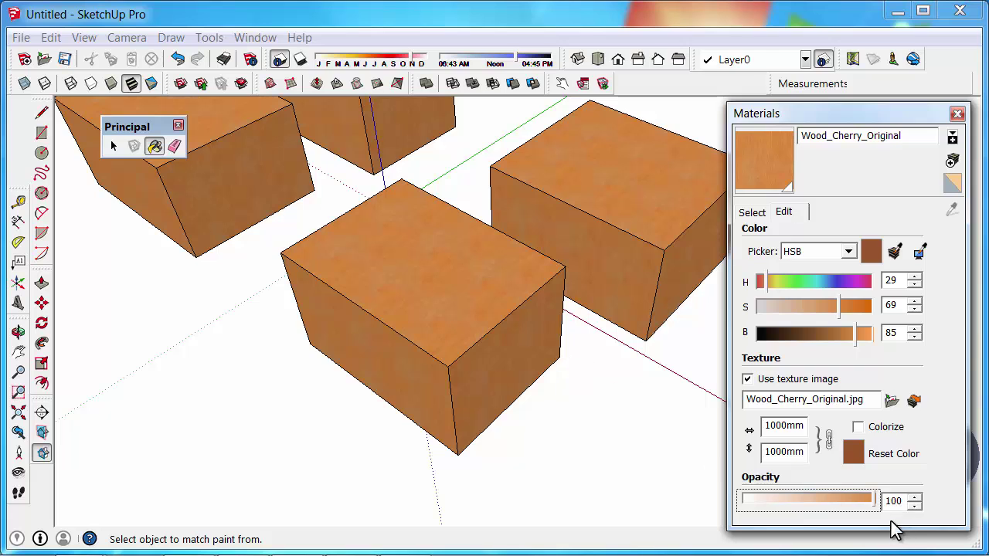
left_click(874, 504)
left_click_drag(876, 503, 907, 509)
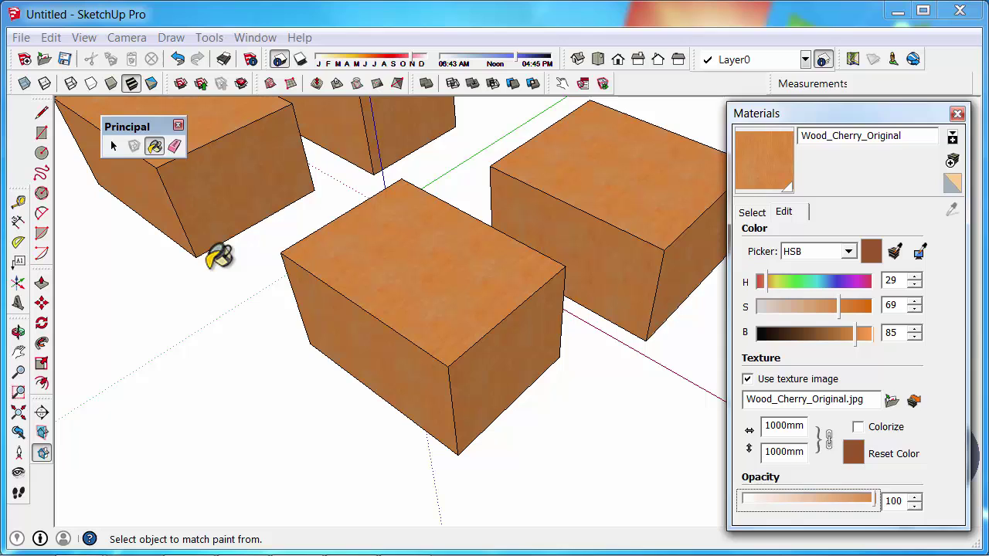
Examine the cherry wood grain on the top face of the front box.
mouse_move(419, 254)
middle_mouse_down()
mouse_move(472, 317)
mouse_move(428, 255)
mouse_move(420, 278)
mouse_move(433, 294)
middle_mouse_up()
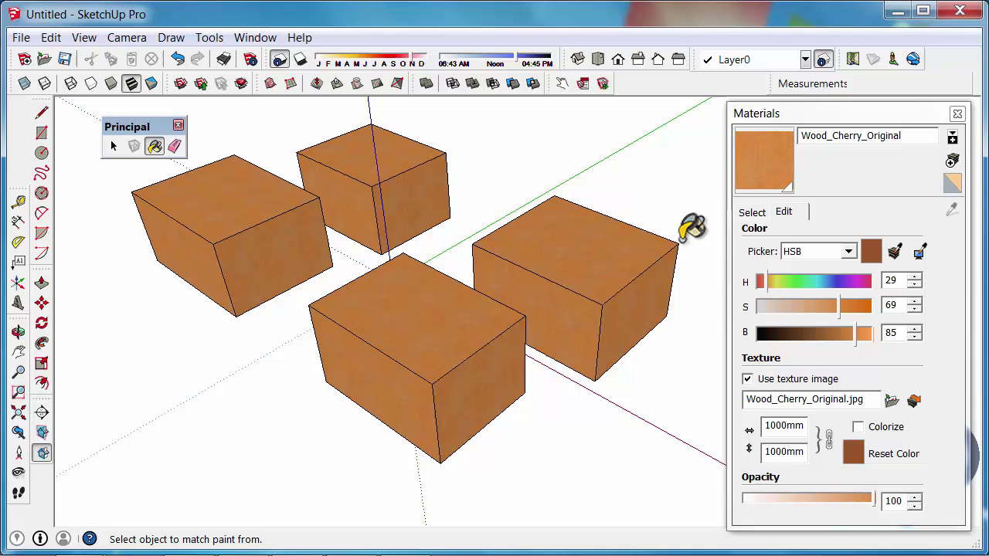
middle_click_drag(493, 290, 469, 375)
scroll(456, 385, "up", 5)
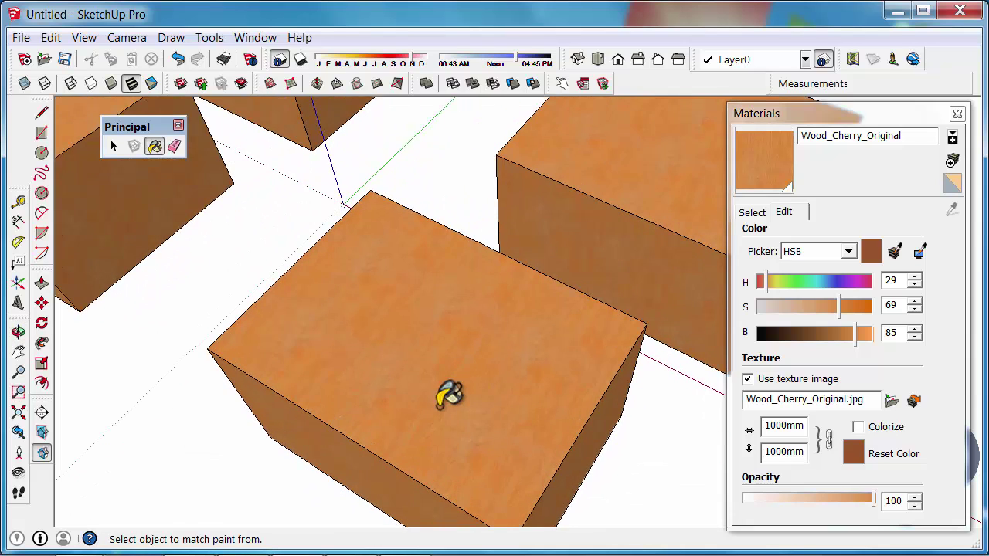
scroll(391, 220, "down", 3)
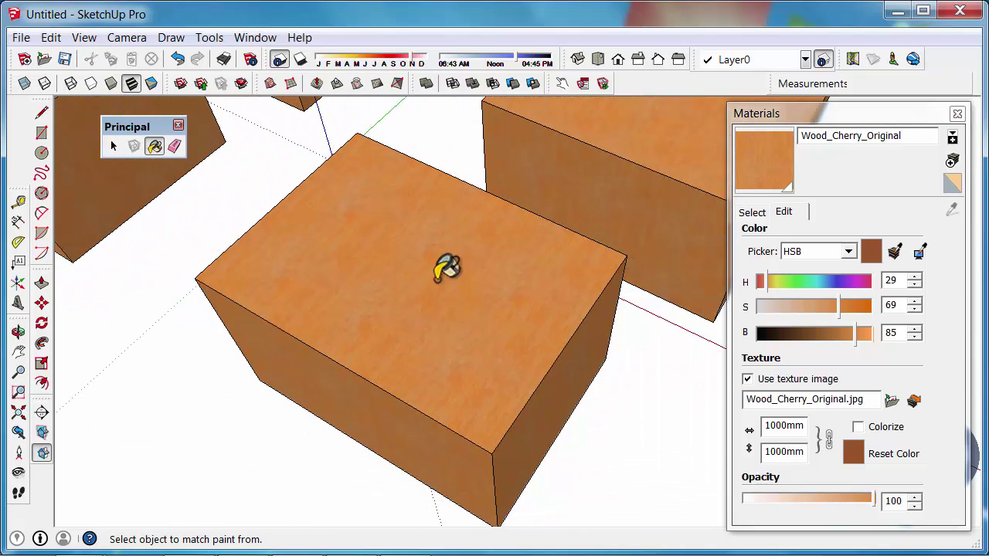
scroll(408, 305, "up", 2)
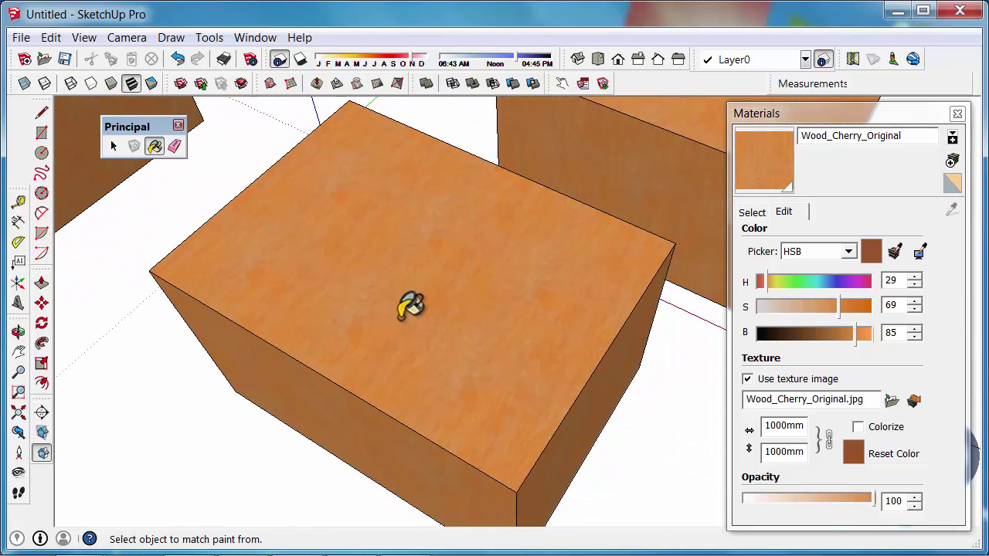
scroll(425, 238, "down", 3)
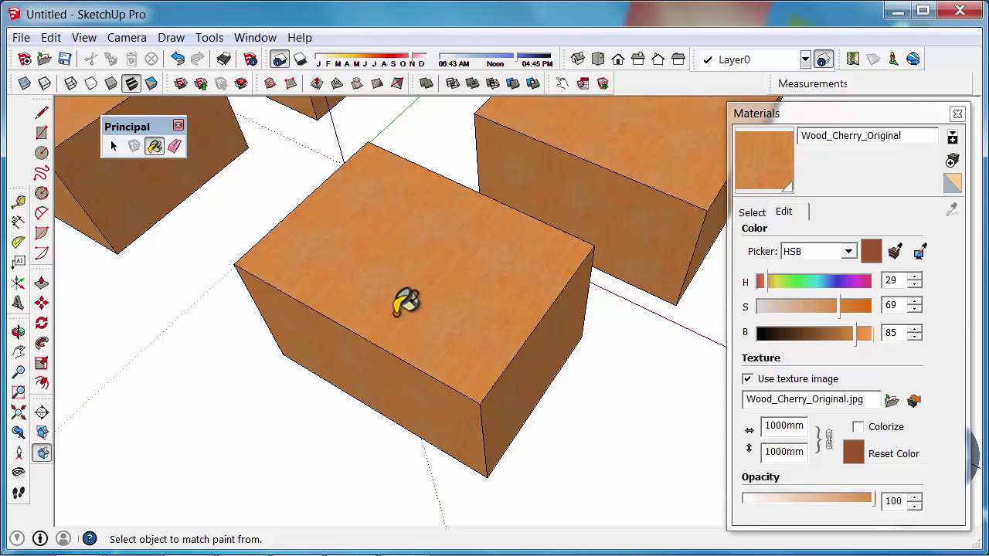
middle_click_drag(406, 303, 409, 316)
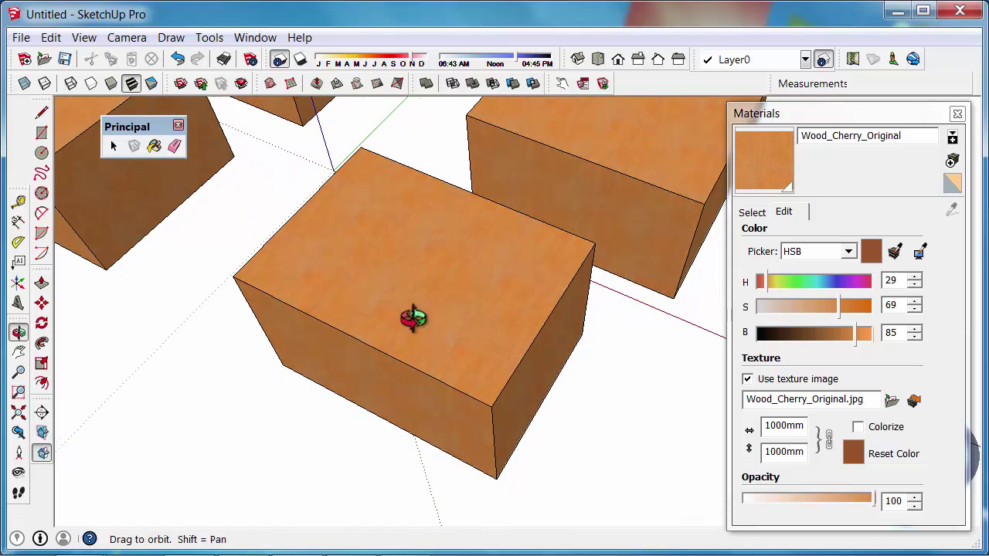
right_click(408, 234)
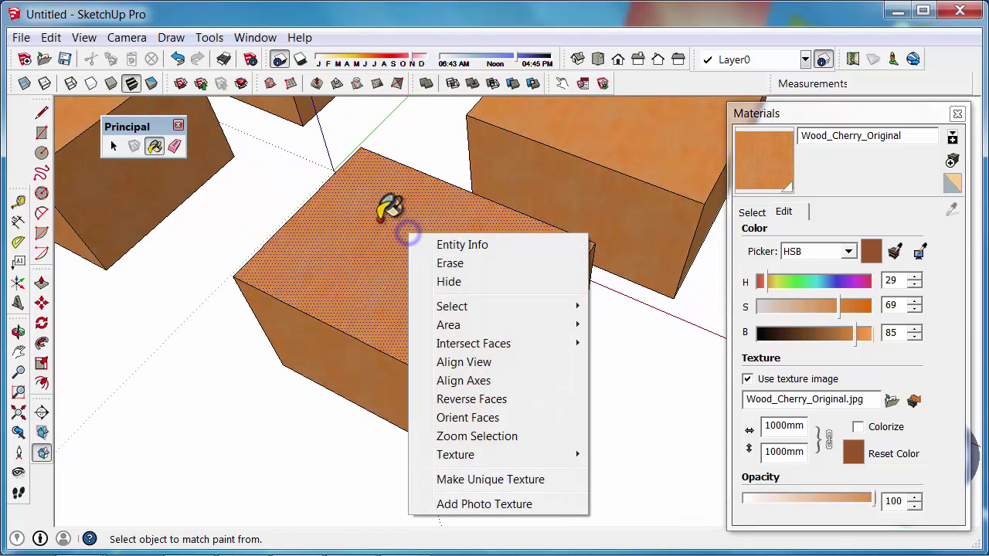
left_click(382, 219)
key("Escape")
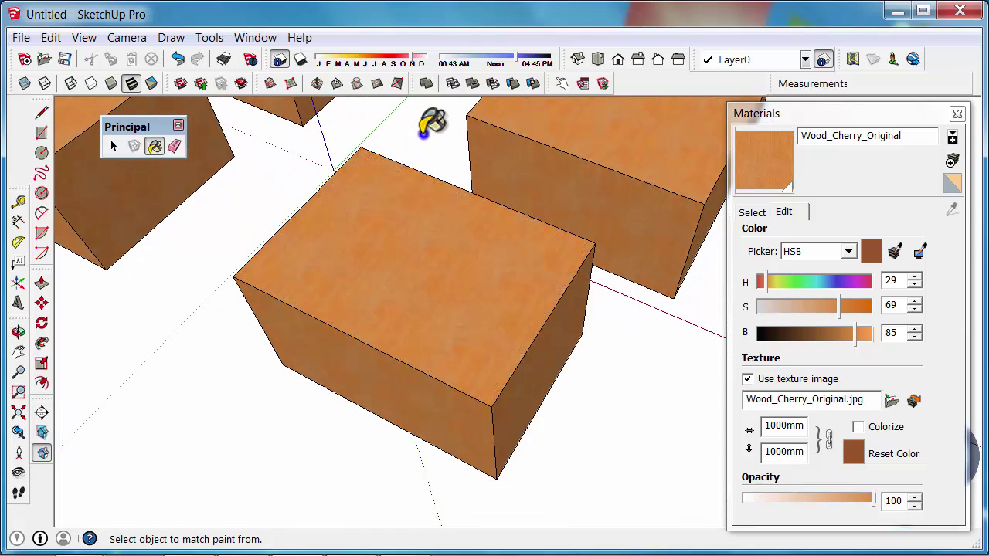
Start positioning the texture on the front box's top face and slide it across the face.
right_click(382, 241)
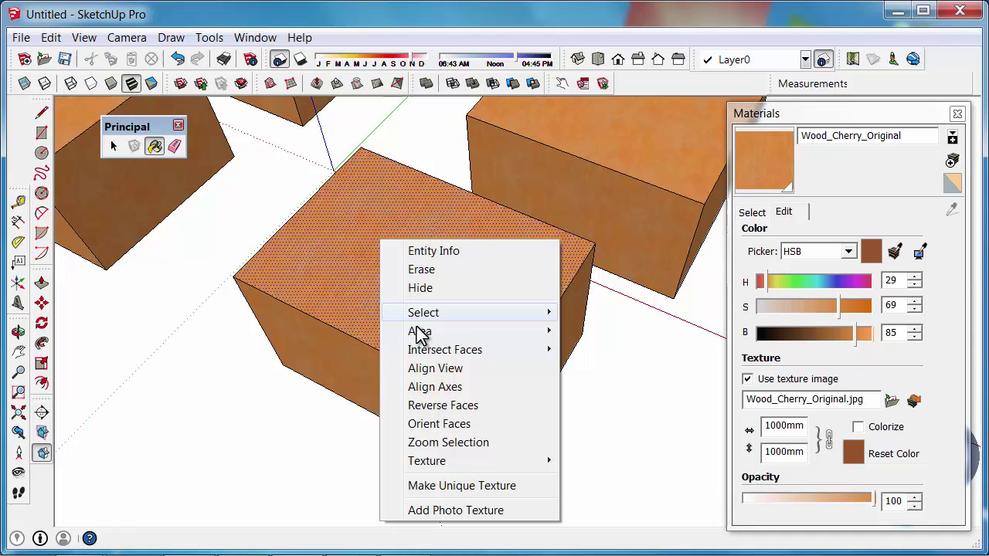
mouse_move(466, 460)
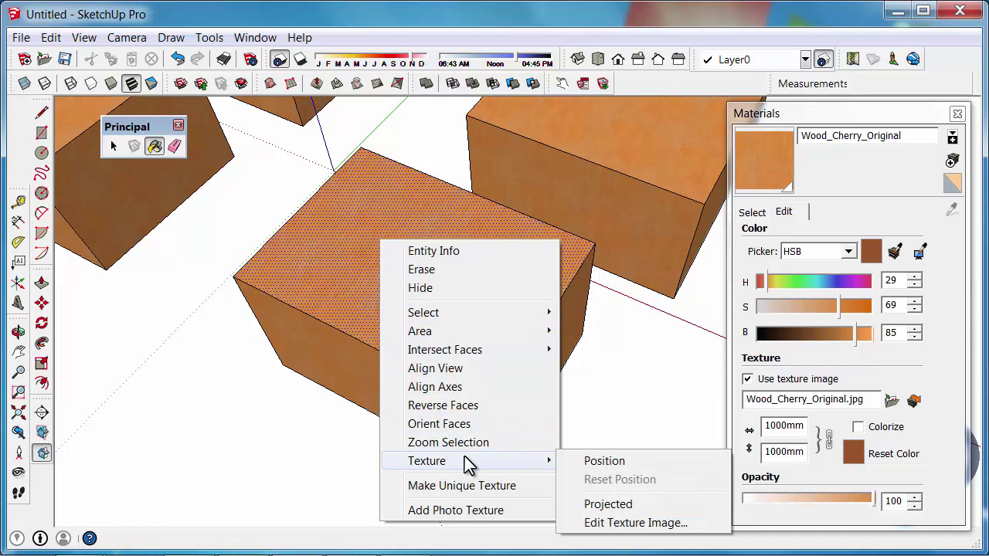
left_click(589, 462)
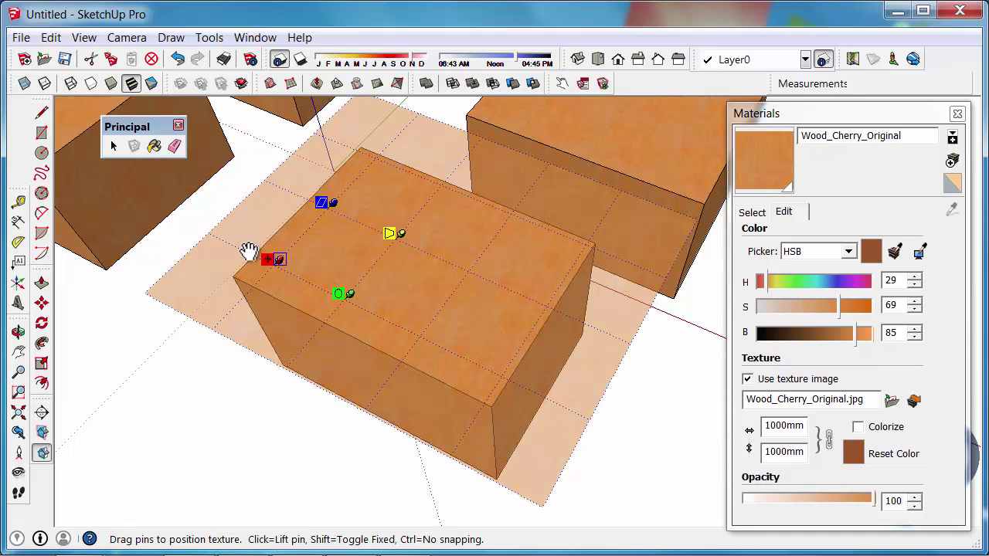
scroll(272, 263, "up", 3)
scroll(353, 254, "down", 2)
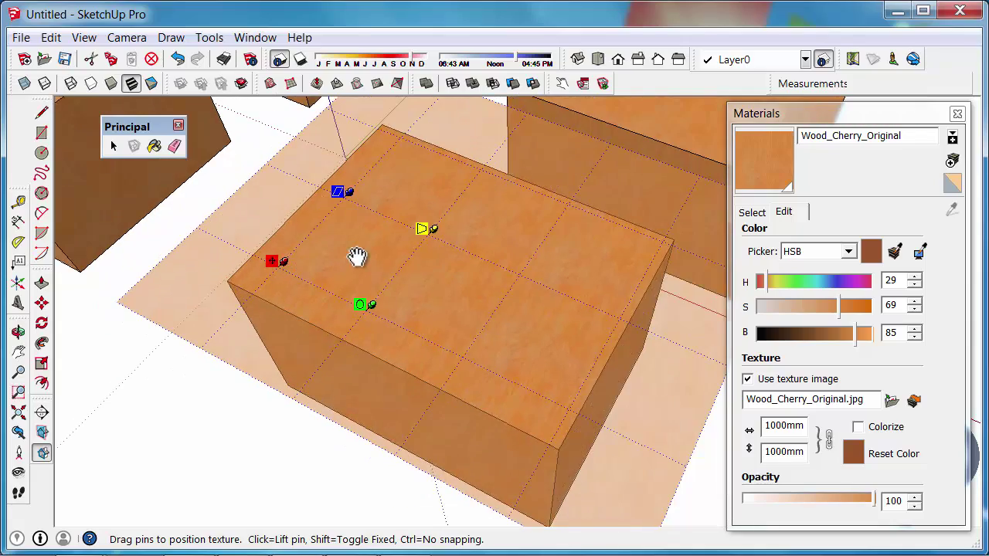
middle_click_drag(353, 254, 457, 268, "shift")
scroll(373, 270, "up", 2)
mouse_move(373, 270)
left_mouse_down()
mouse_move(245, 274)
mouse_move(369, 271)
left_mouse_up()
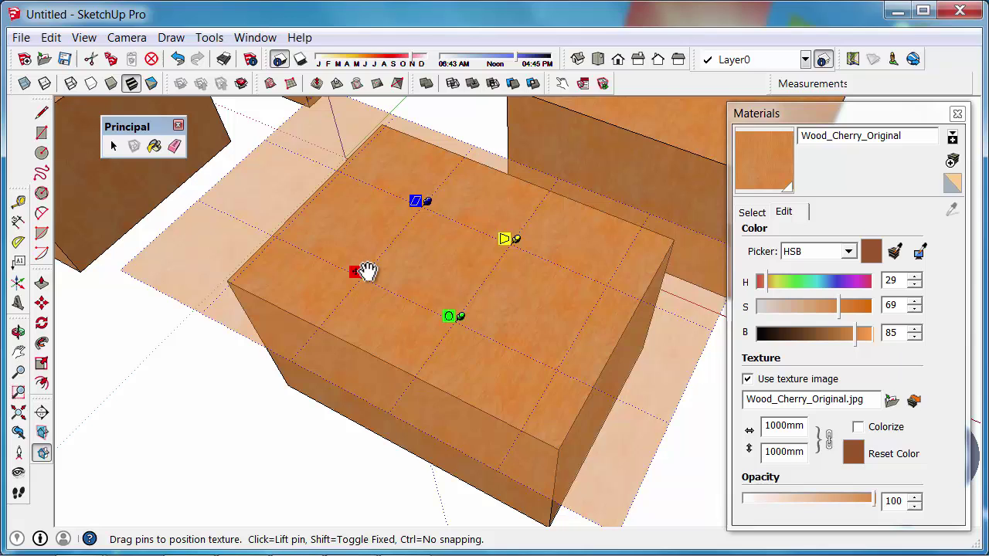
scroll(431, 268, "up", 2)
scroll(354, 239, "down", 3)
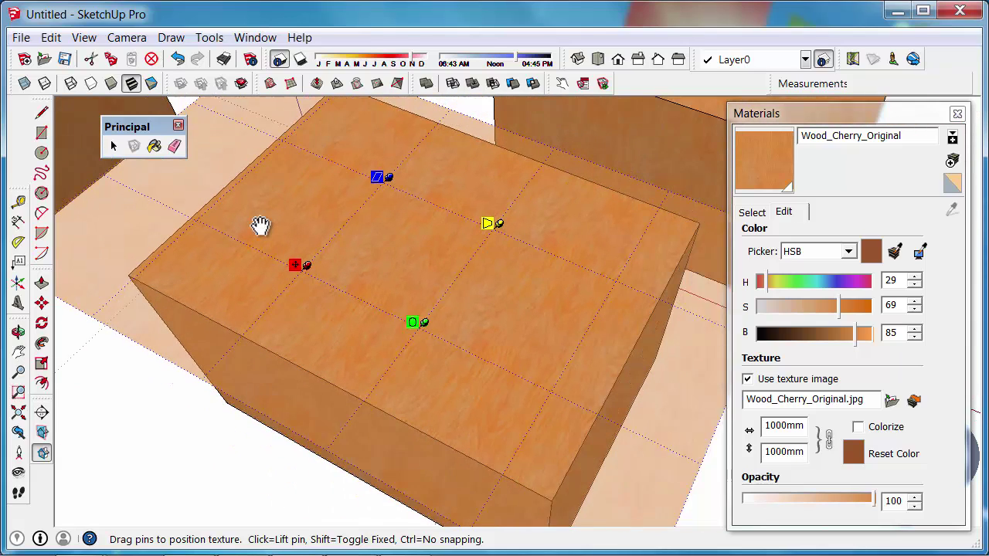
Rotate the texture on the front box's top face by 90 degrees.
right_click(390, 250)
mouse_move(430, 319)
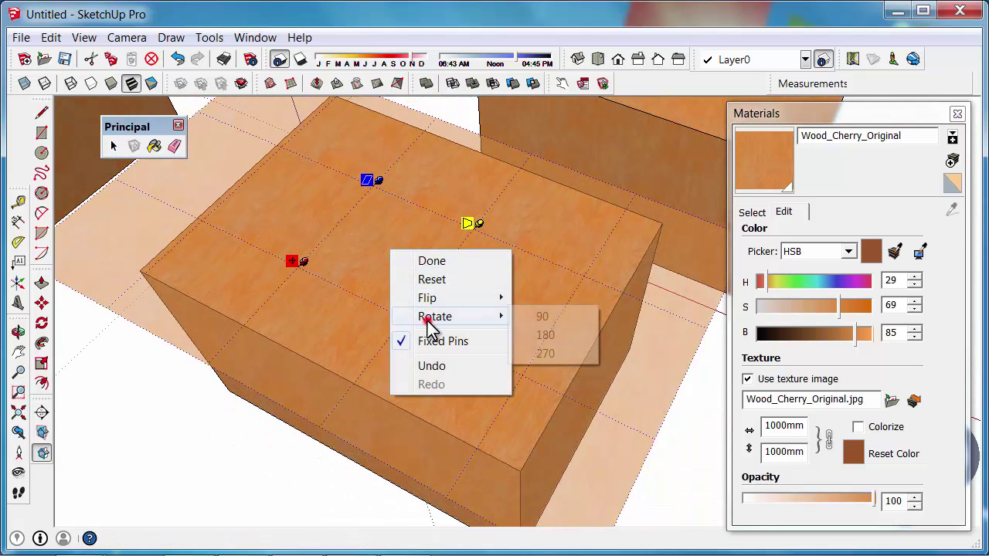
left_click(541, 318)
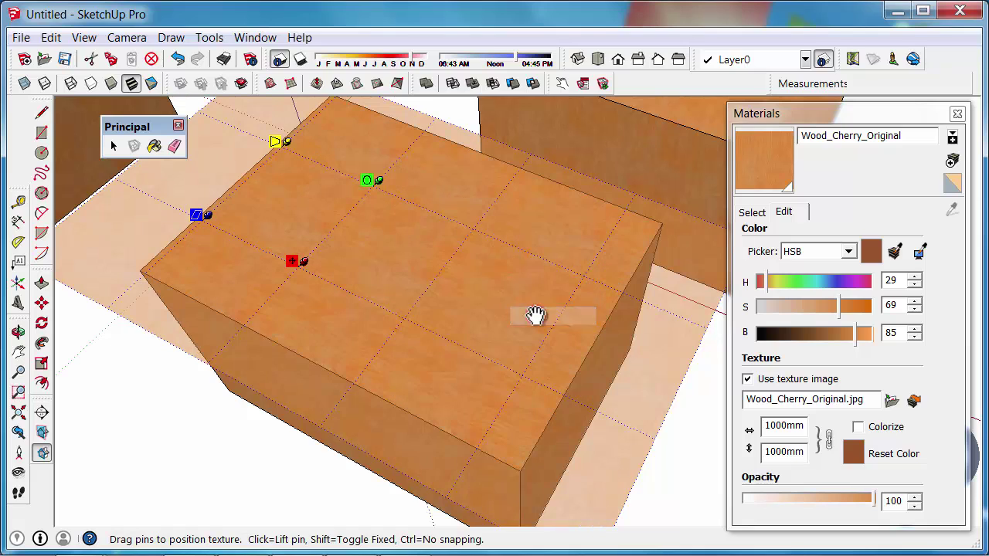
Move the texture's red pin to the top face's nearest corner, shrink the texture with the green pin, and finish positioning.
left_click_drag(306, 264, 517, 464)
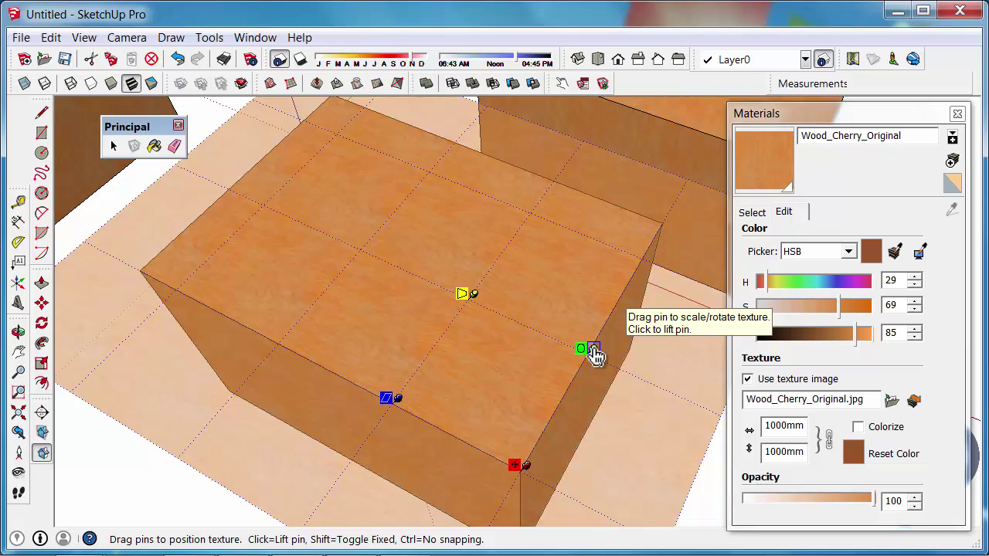
left_click_drag(590, 353, 571, 394)
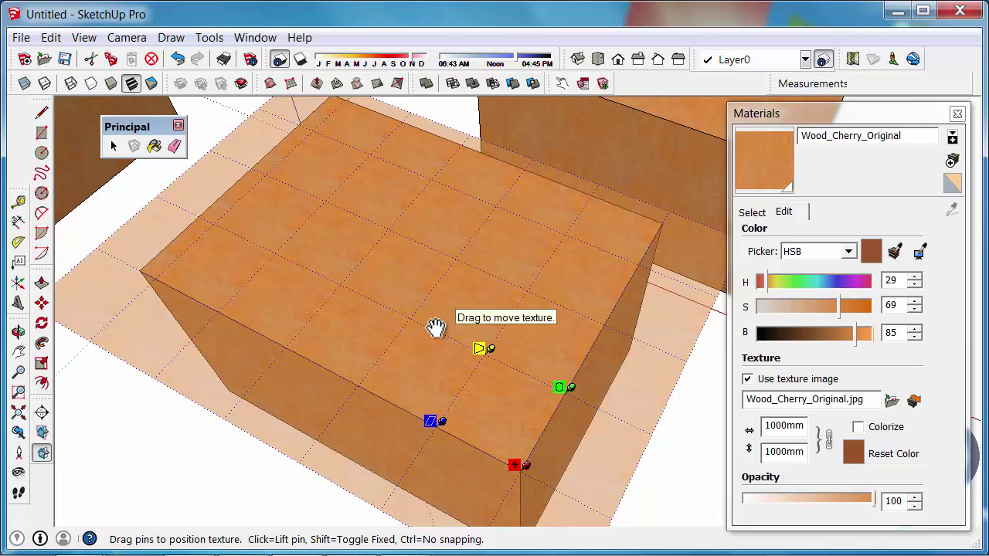
right_click(412, 246)
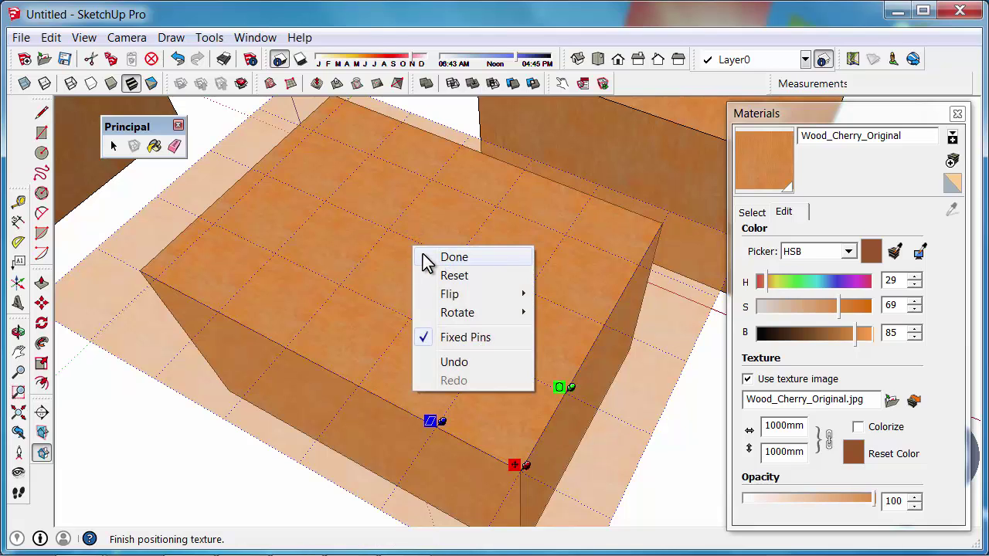
left_click(431, 263)
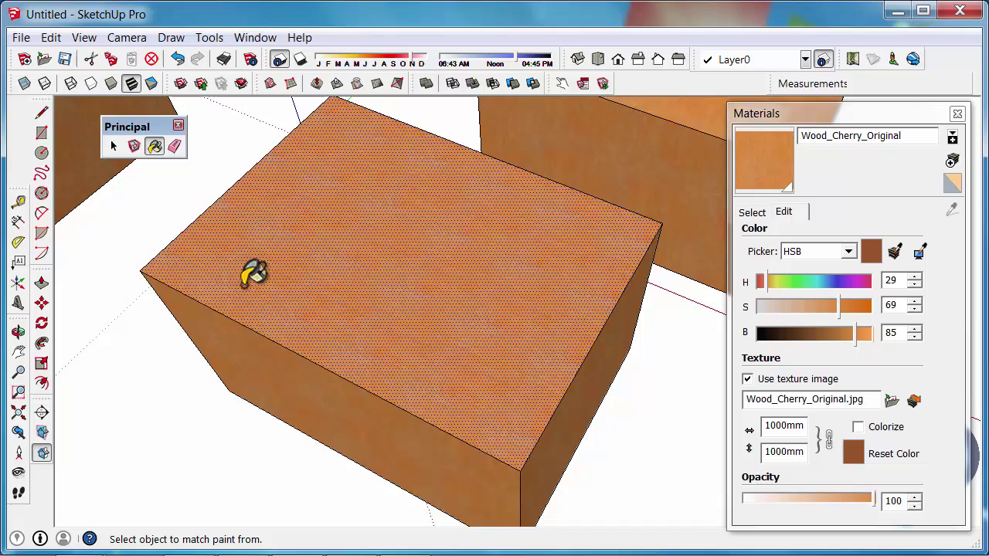
left_click(113, 146)
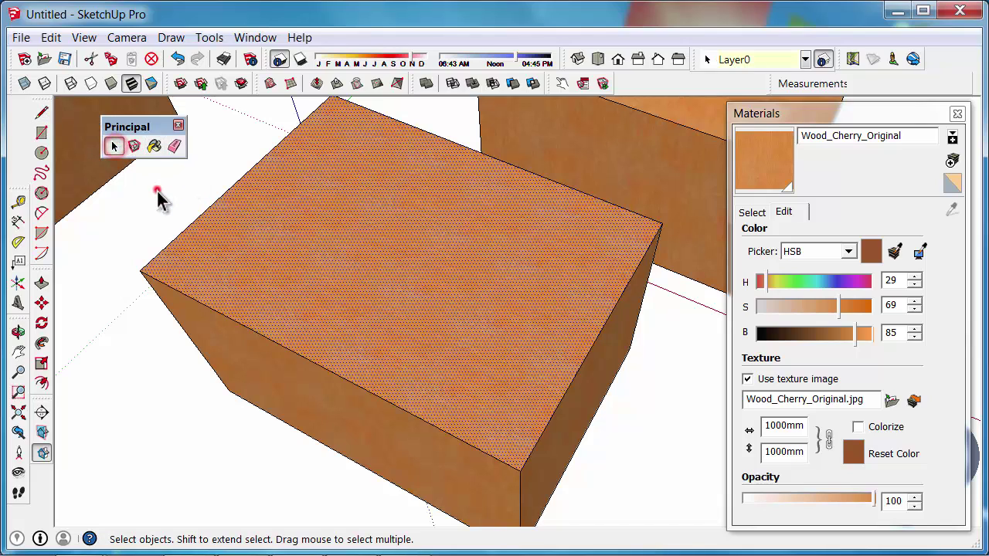
left_click(157, 191)
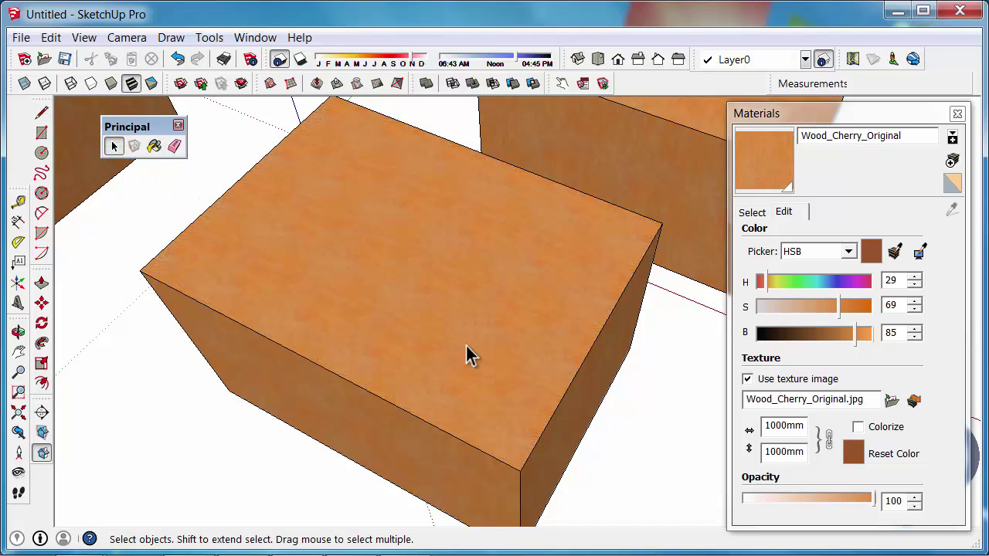
scroll(468, 353, "down", 4)
scroll(549, 402, "down", 2)
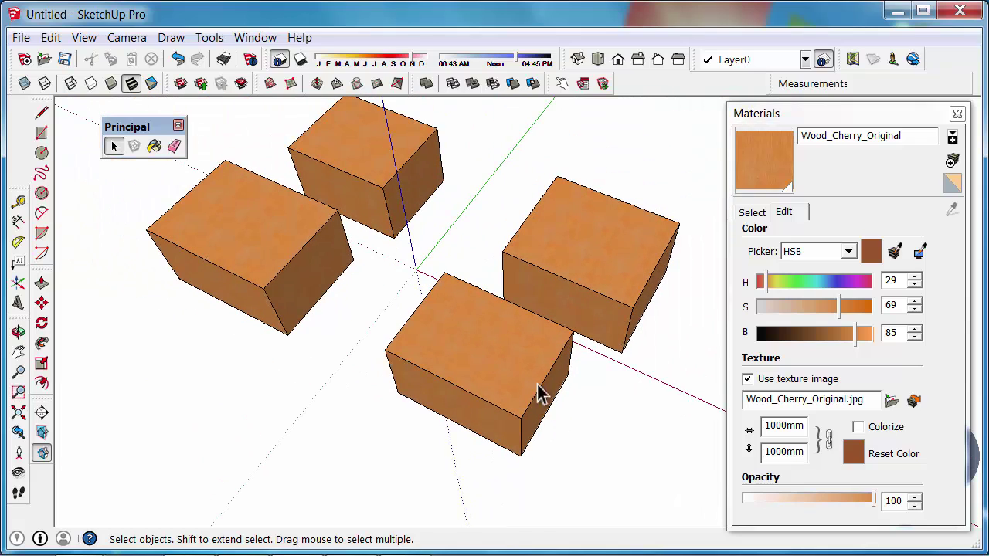
scroll(397, 143, "up", 2)
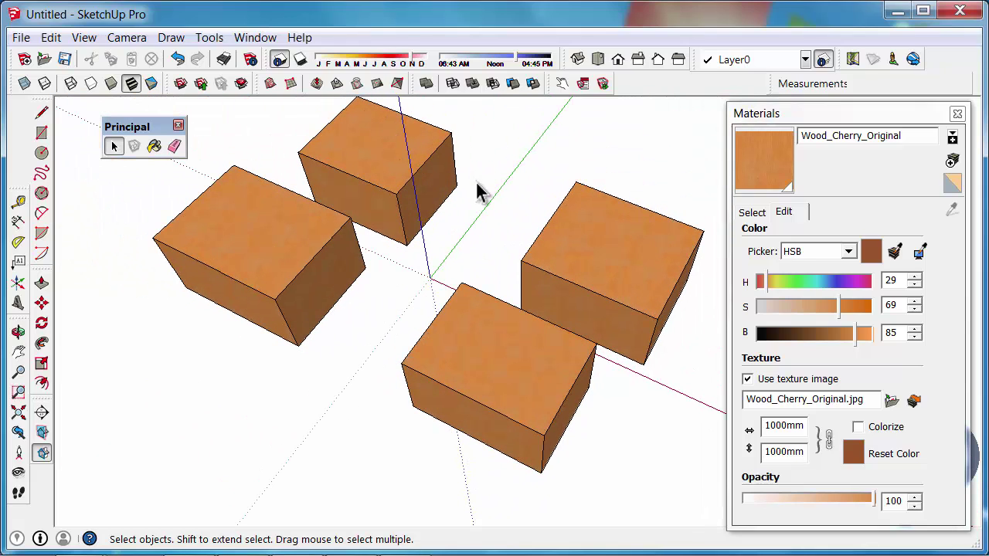